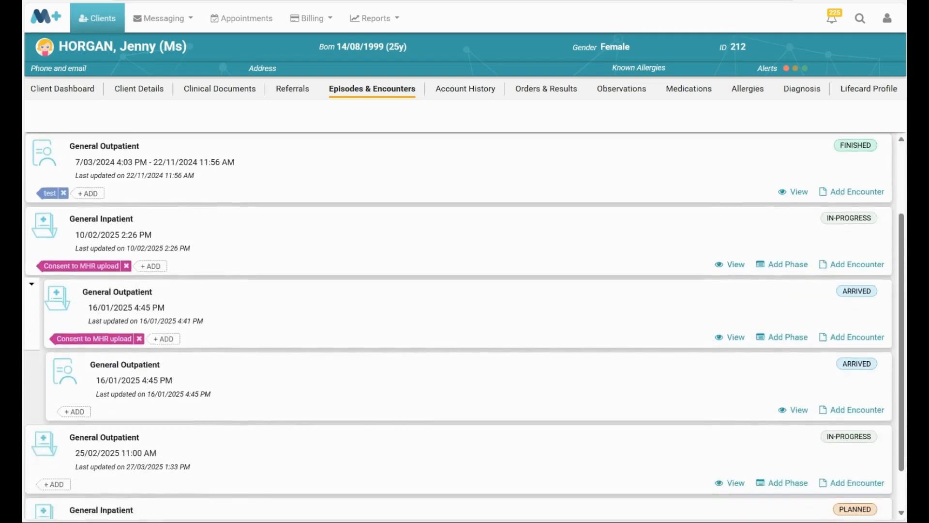
Add the tag "Add a tag" to the planned General Inpatient episode dated 27/03/2025.
{"action": "scroll", "coordinate": [519, 291], "scroll_direction": "up", "scroll_amount": 3}
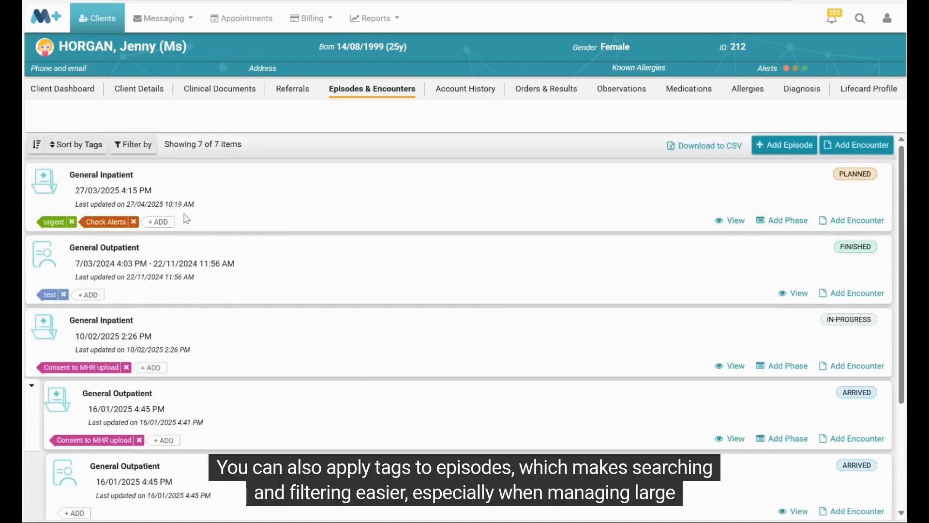
{"action": "left_click", "coordinate": [154, 224]}
{"action": "type", "text": "Add a ta"}
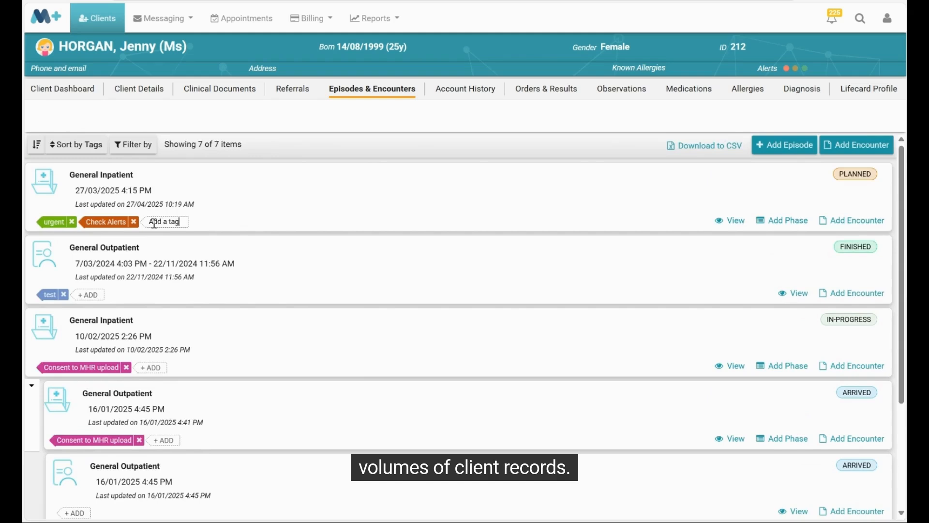
{"action": "type", "text": "g"}
{"action": "key", "text": "Return"}
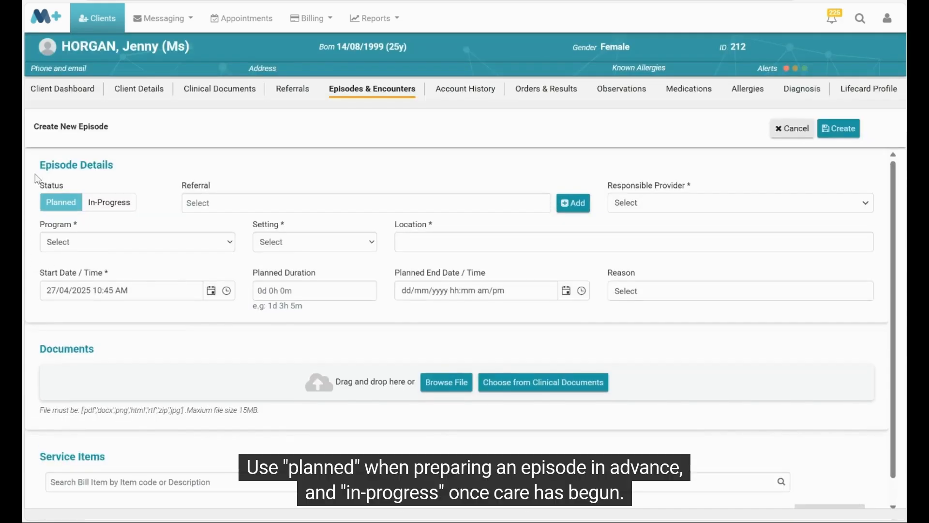
Review the status, program and room location options in the new episode form, including the rooms nested under Room 1.
{"action": "left_click", "coordinate": [106, 205]}
{"action": "left_click", "coordinate": [52, 206]}
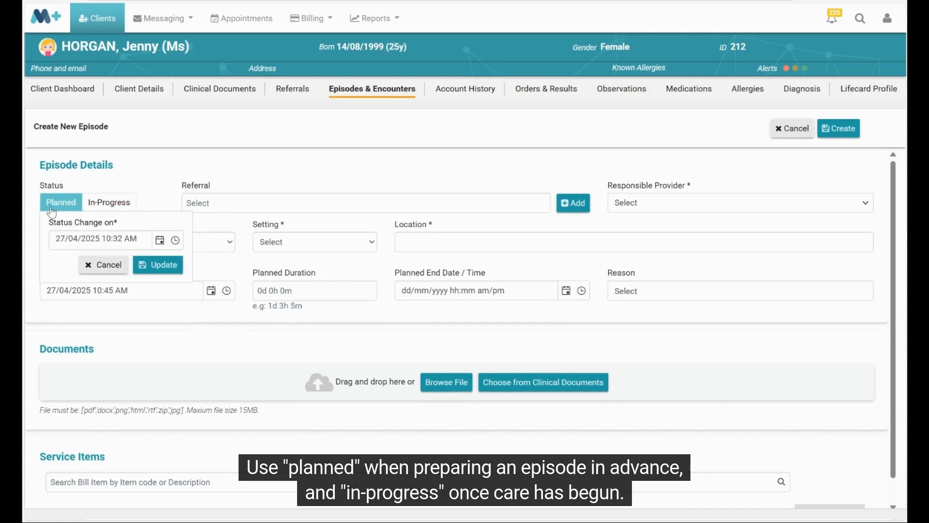
{"action": "left_click", "coordinate": [128, 186]}
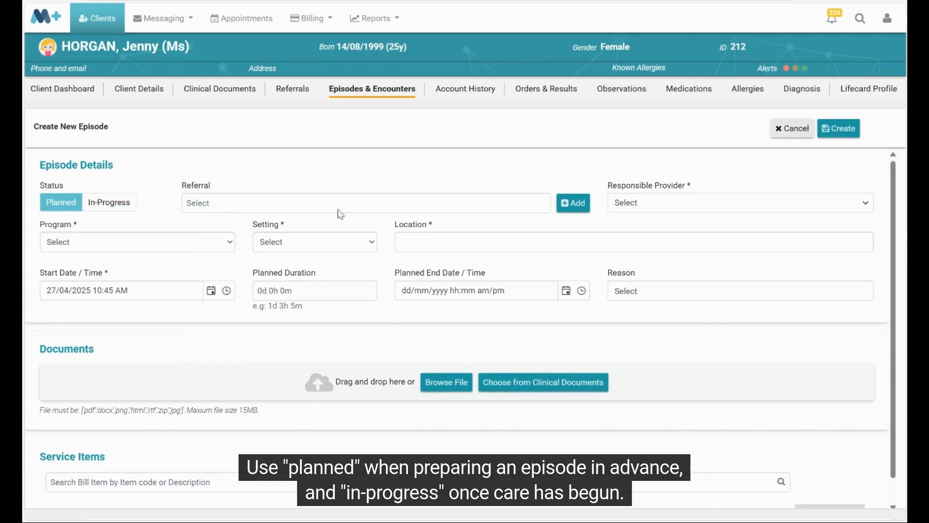
{"action": "left_click", "coordinate": [137, 248]}
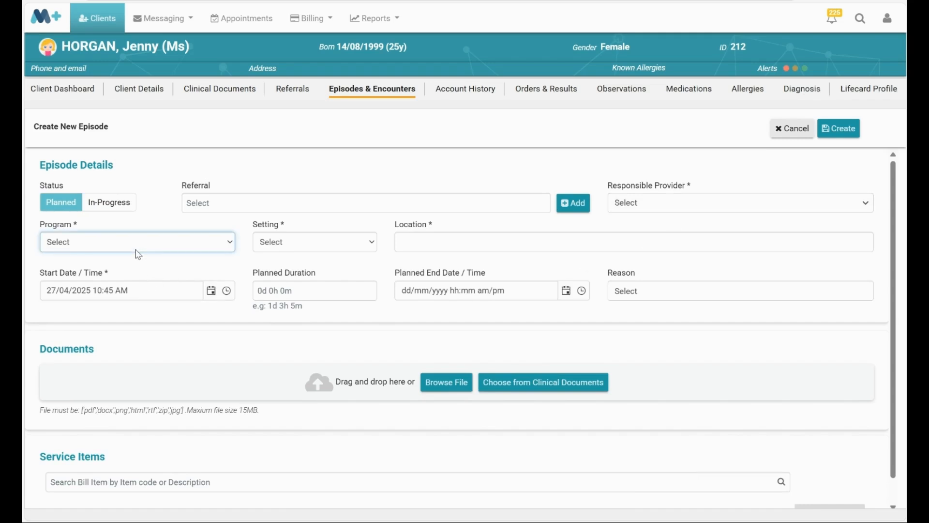
{"action": "left_click", "coordinate": [451, 246]}
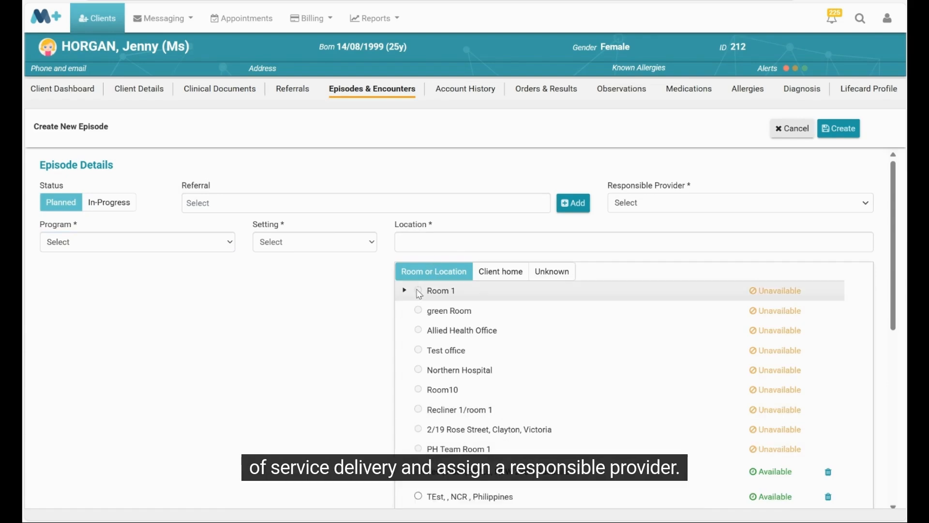
{"action": "left_click", "coordinate": [405, 290]}
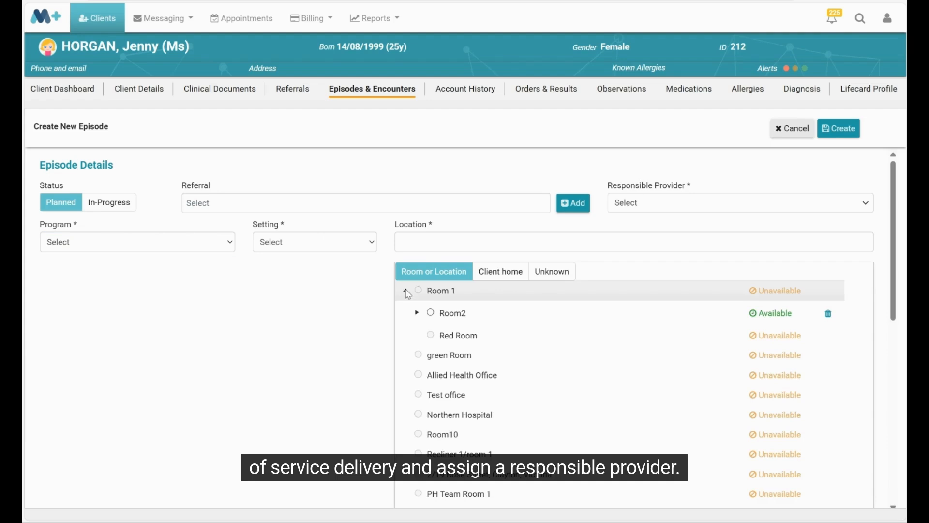
{"action": "left_click", "coordinate": [417, 312]}
{"action": "left_click", "coordinate": [373, 336]}
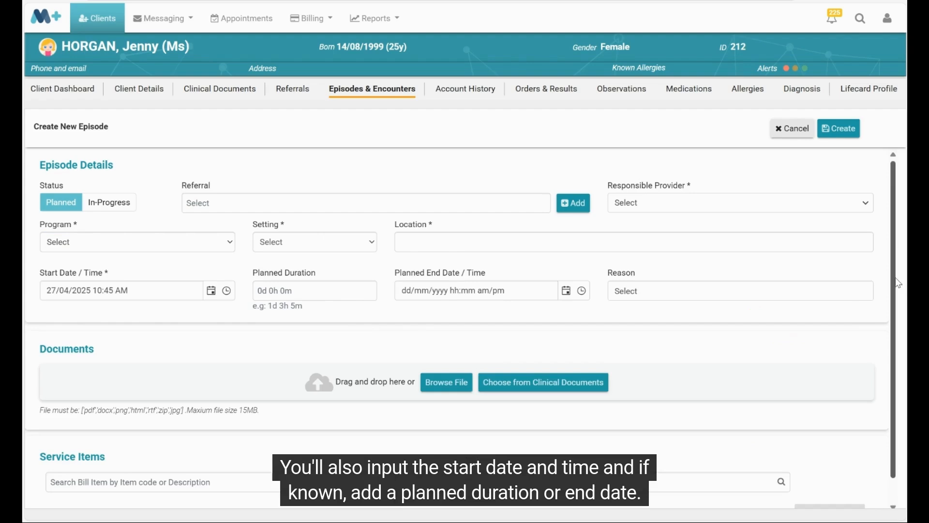
Add service item 55029 for a head ultrasound scan to the new episode and cancel its creation.
{"action": "scroll", "coordinate": [896, 282], "scroll_direction": "down", "scroll_amount": 1}
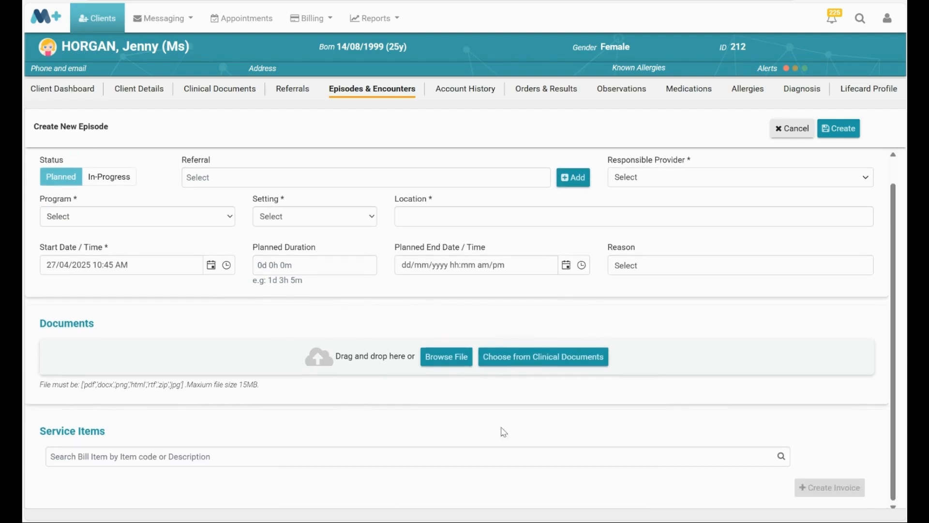
{"action": "left_click", "coordinate": [513, 452]}
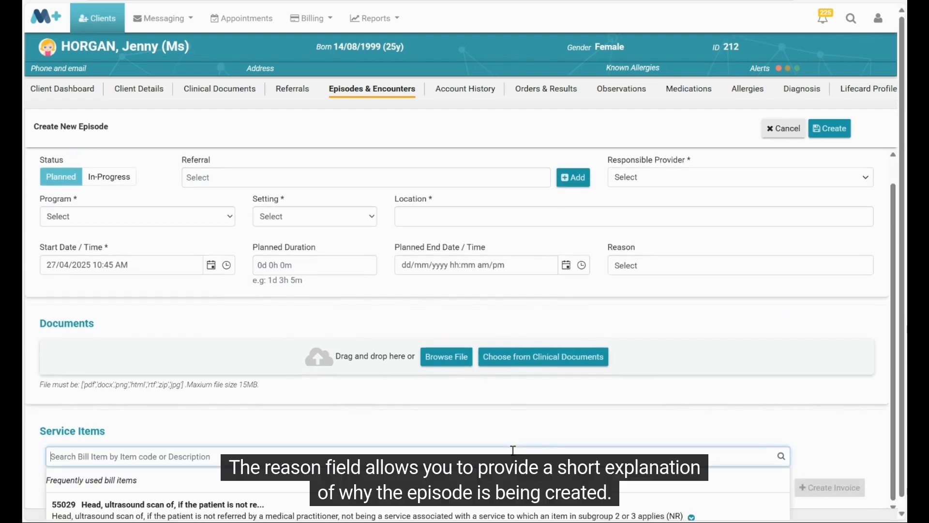
{"action": "left_click", "coordinate": [195, 512]}
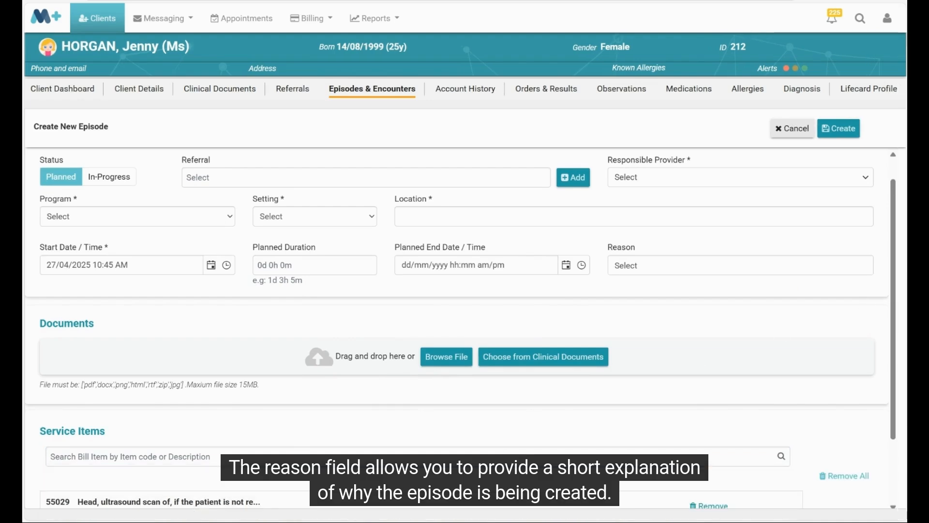
{"action": "key", "text": "ctrl+a"}
{"action": "left_click", "coordinate": [822, 267]}
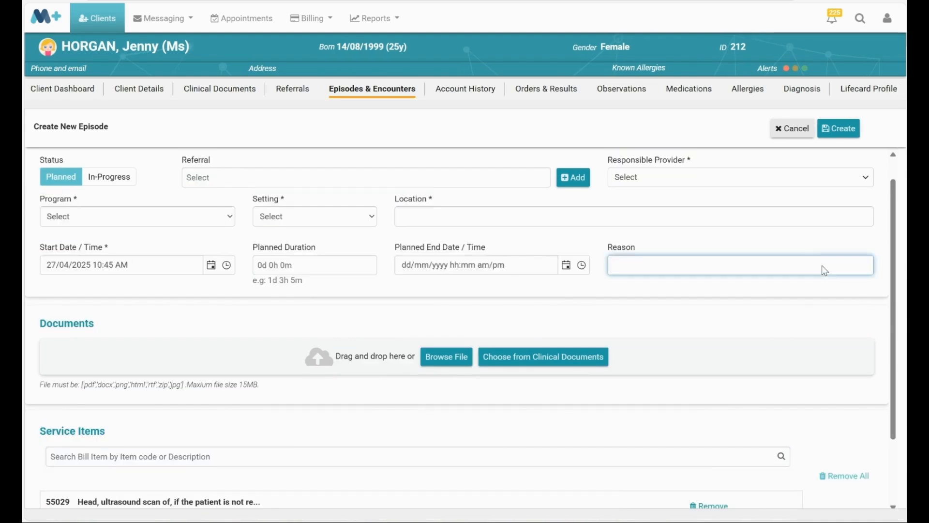
{"action": "left_click", "coordinate": [799, 141]}
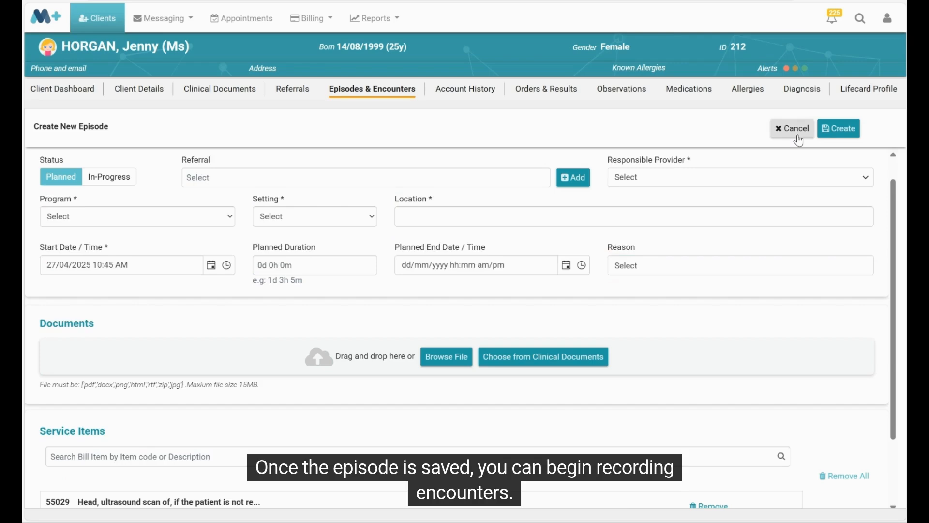
{"action": "left_click", "coordinate": [797, 137]}
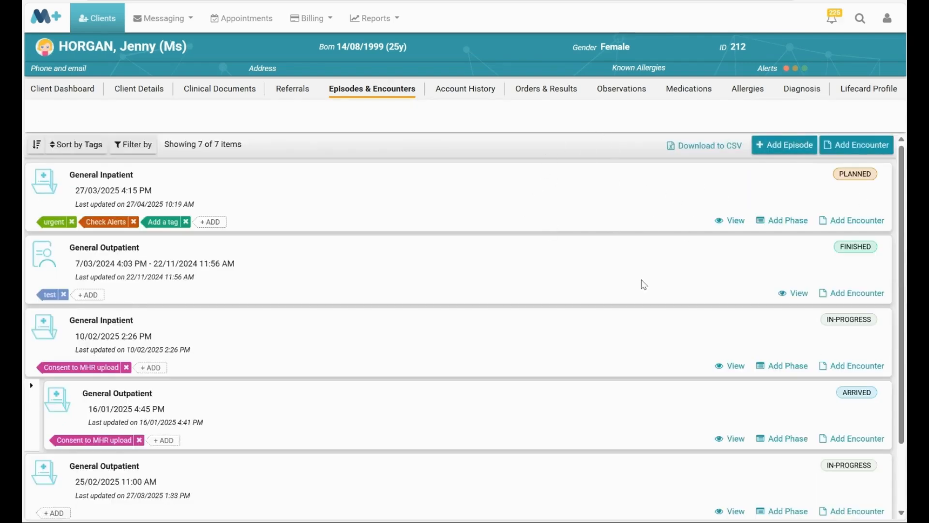
Start an encounter for the 16/01/2025 General Outpatient episode with setting Outpatient and reason Dream anxiety disorder.
{"action": "left_click", "coordinate": [852, 438]}
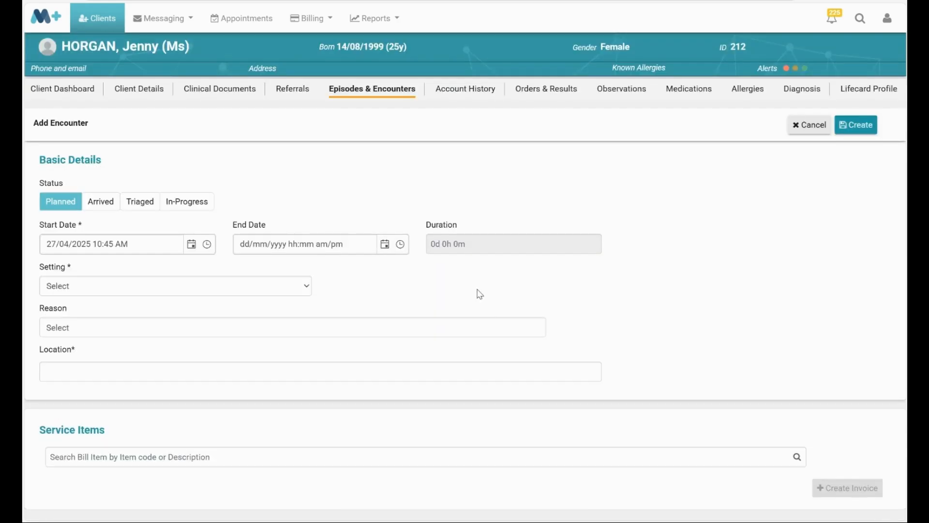
{"action": "left_click", "coordinate": [134, 292]}
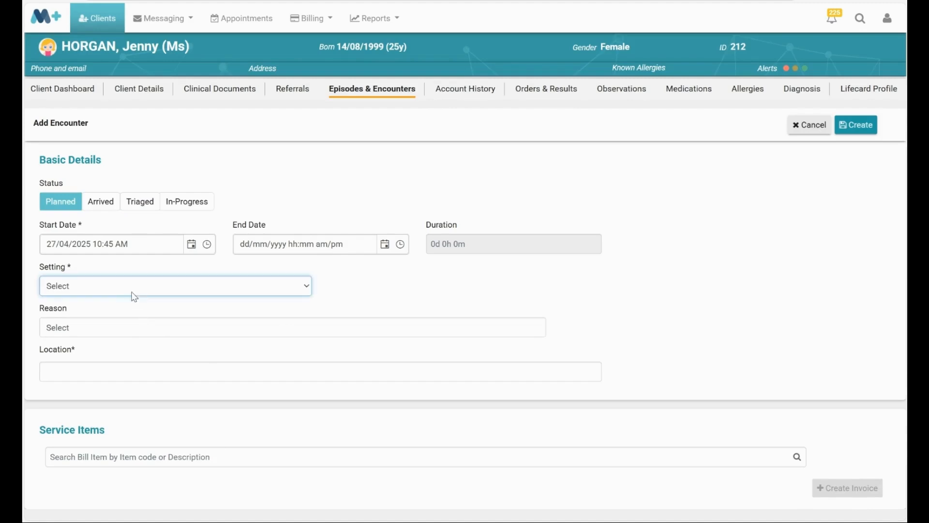
{"action": "key", "text": "Down"}
{"action": "left_click", "coordinate": [121, 327]}
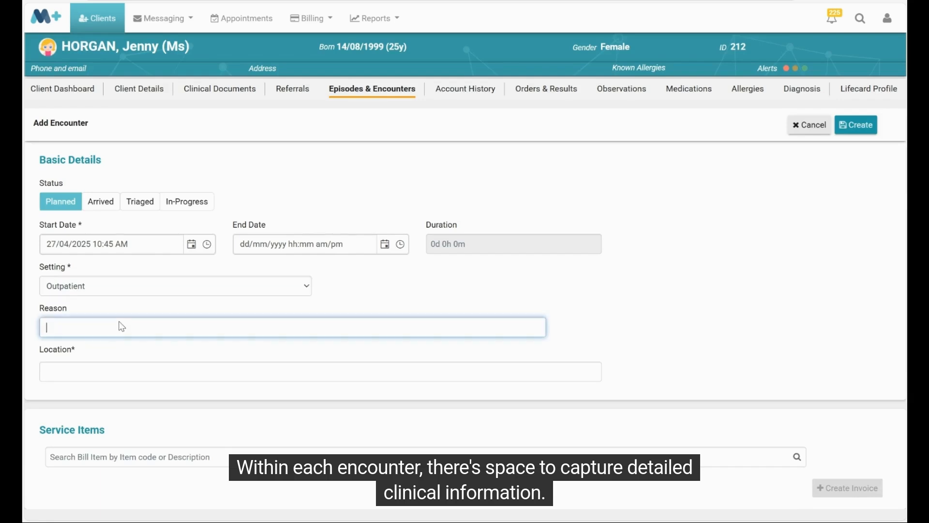
{"action": "type", "text": "anxiet"}
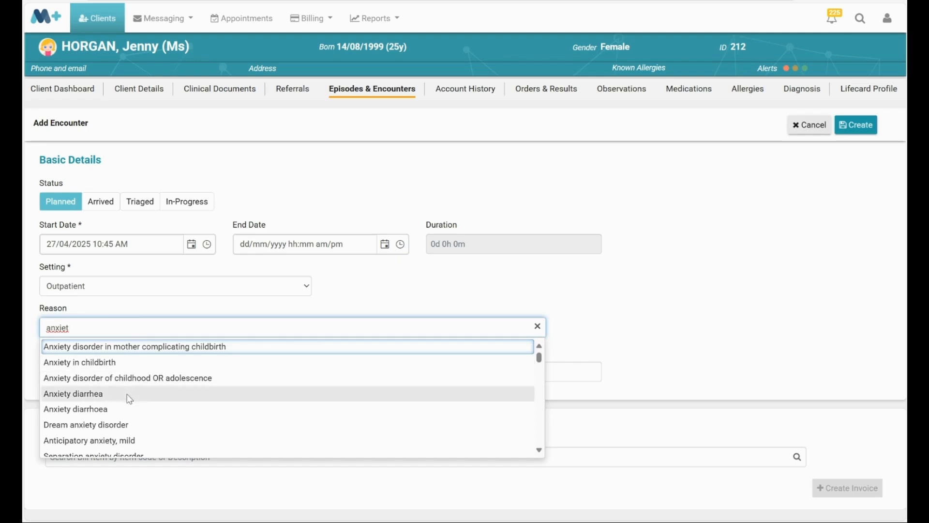
{"action": "left_click", "coordinate": [128, 426]}
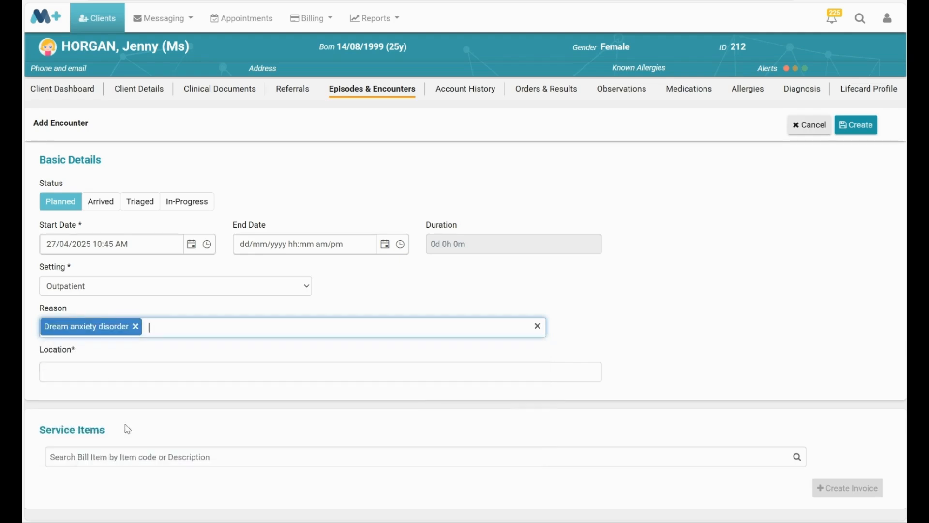
Set the encounter's location to the client's home address.
{"action": "left_click", "coordinate": [118, 375]}
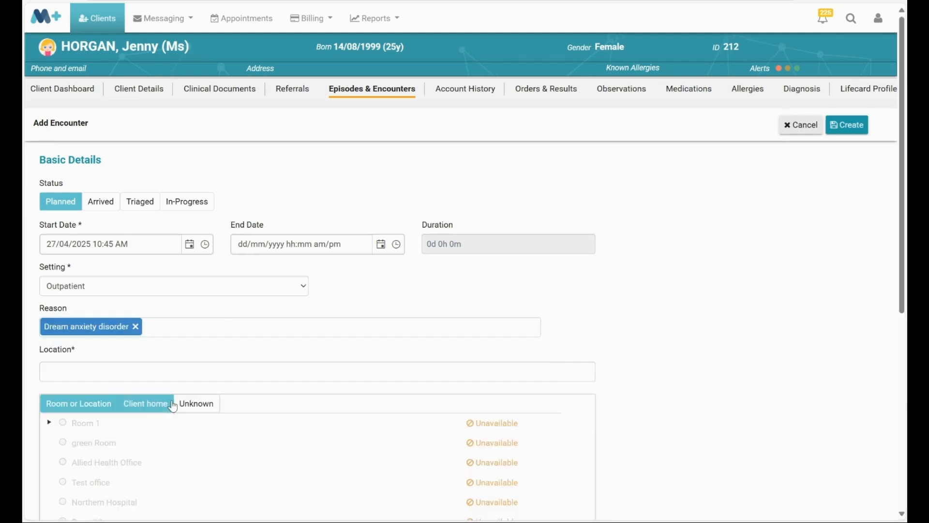
{"action": "left_click", "coordinate": [173, 407]}
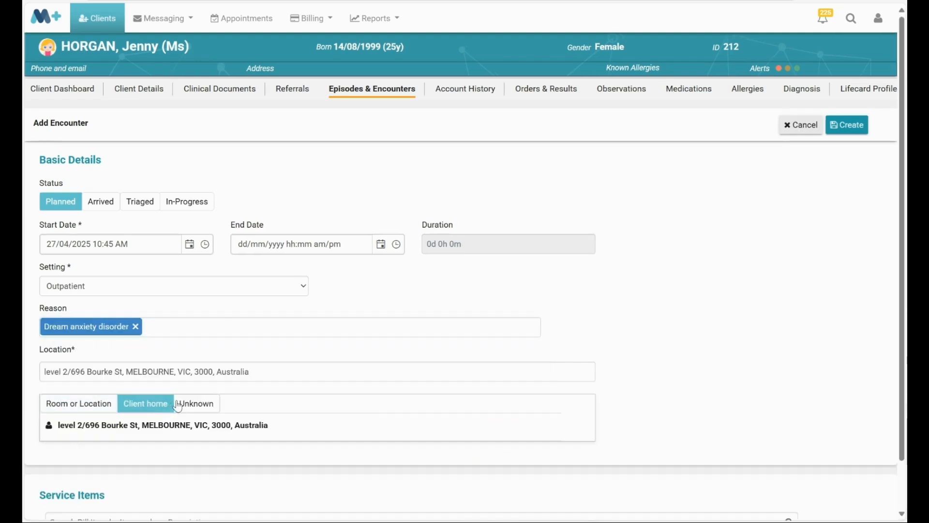
{"action": "left_click", "coordinate": [760, 235]}
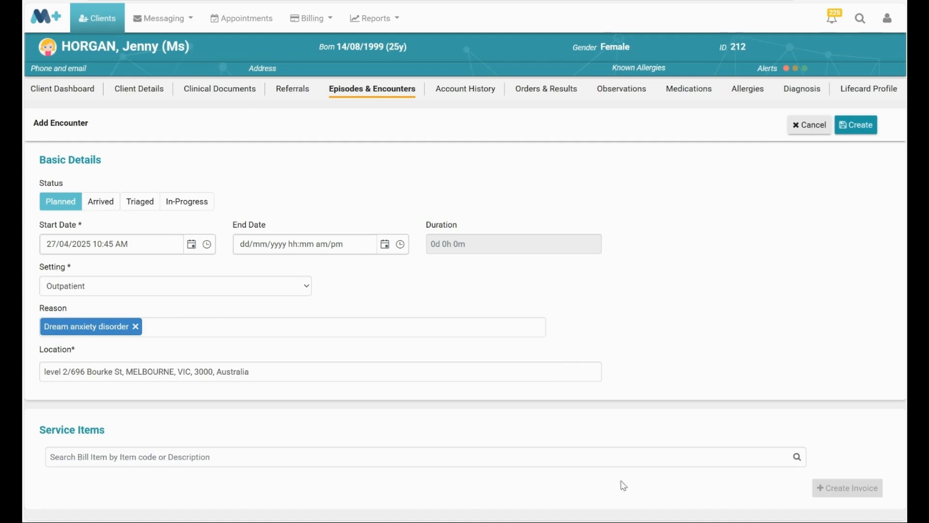
Add service item 55029 for a head ultrasound scan to the encounter.
{"action": "left_click", "coordinate": [545, 456]}
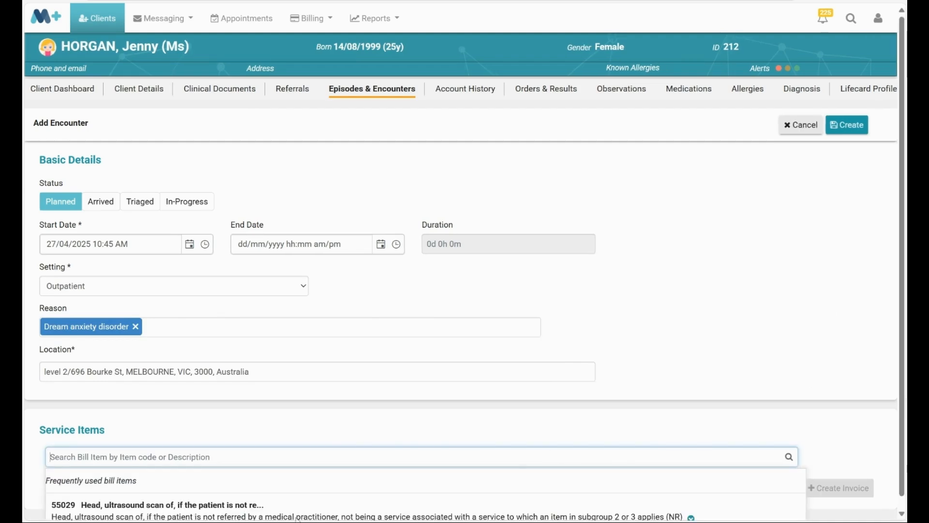
{"action": "left_click", "coordinate": [291, 511]}
{"action": "left_click_drag", "start_coordinate": [892, 352], "coordinate": [904, 508]}
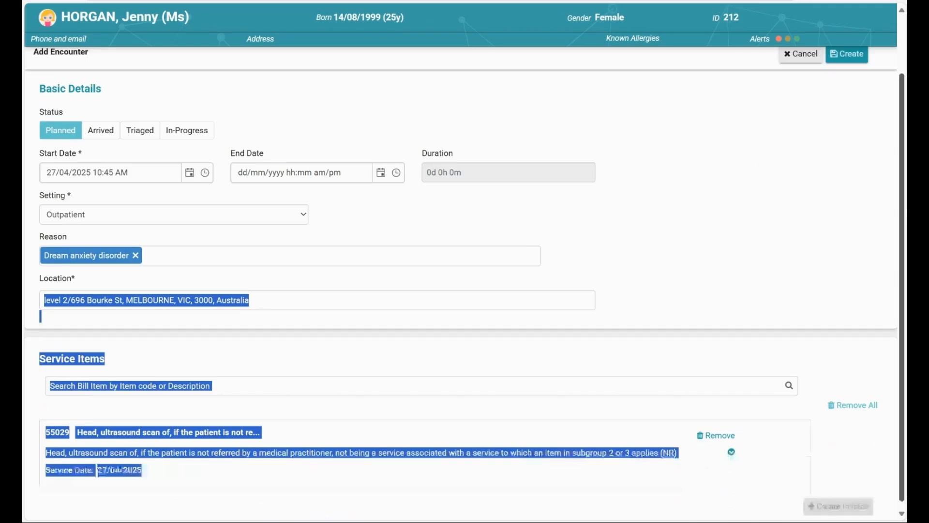
Try to set the encounter's status to In-Progress and return to the Episodes & Encounters list.
{"action": "scroll", "coordinate": [886, 282], "scroll_direction": "up", "scroll_amount": 3}
{"action": "left_click", "coordinate": [818, 300]}
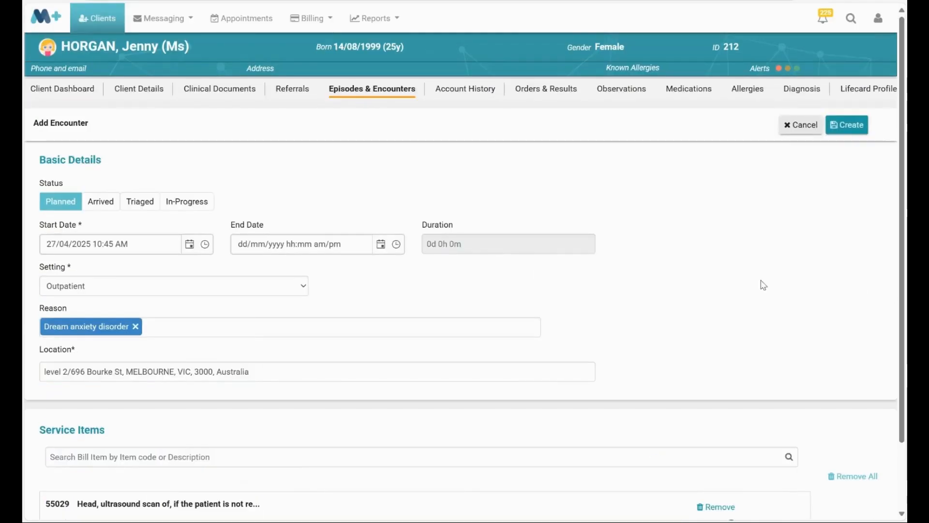
{"action": "left_click", "coordinate": [190, 204]}
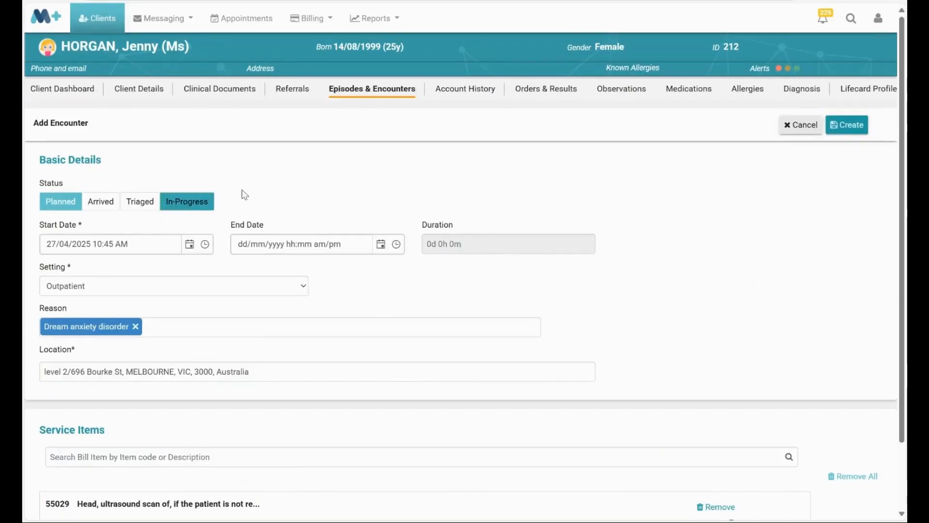
{"action": "left_click", "coordinate": [362, 102]}
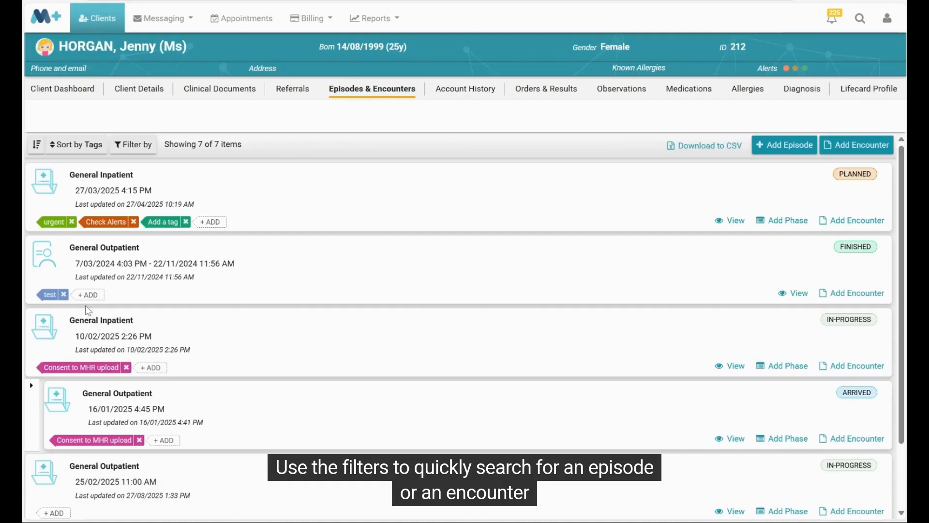
Examine the filter and sort options of the episodes list, and reverse and restore the tag sort order.
{"action": "left_click", "coordinate": [145, 153]}
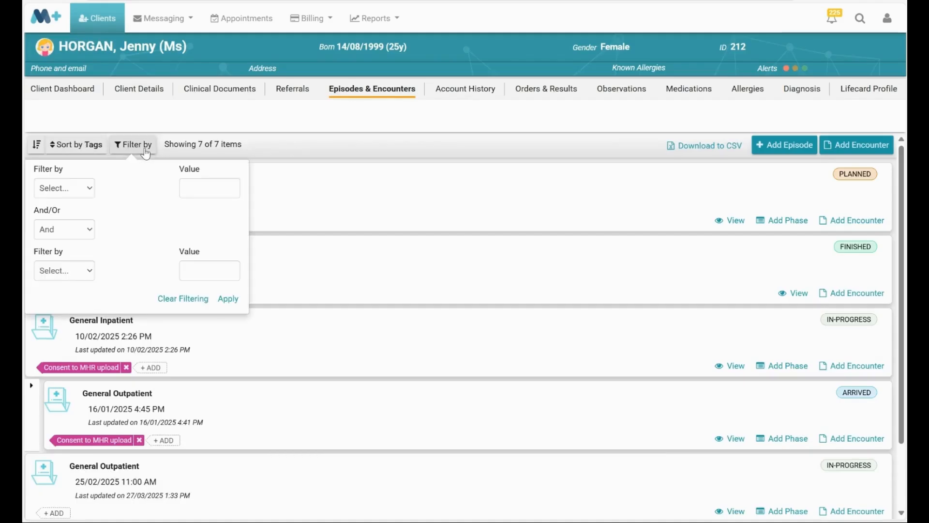
{"action": "left_click", "coordinate": [145, 153]}
{"action": "left_click", "coordinate": [102, 155]}
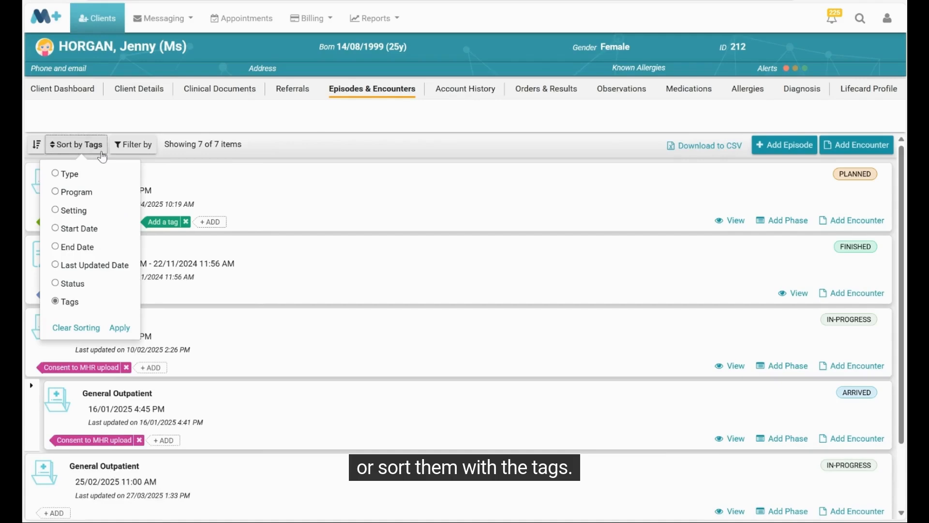
{"action": "left_click", "coordinate": [102, 155]}
{"action": "left_click", "coordinate": [35, 148]}
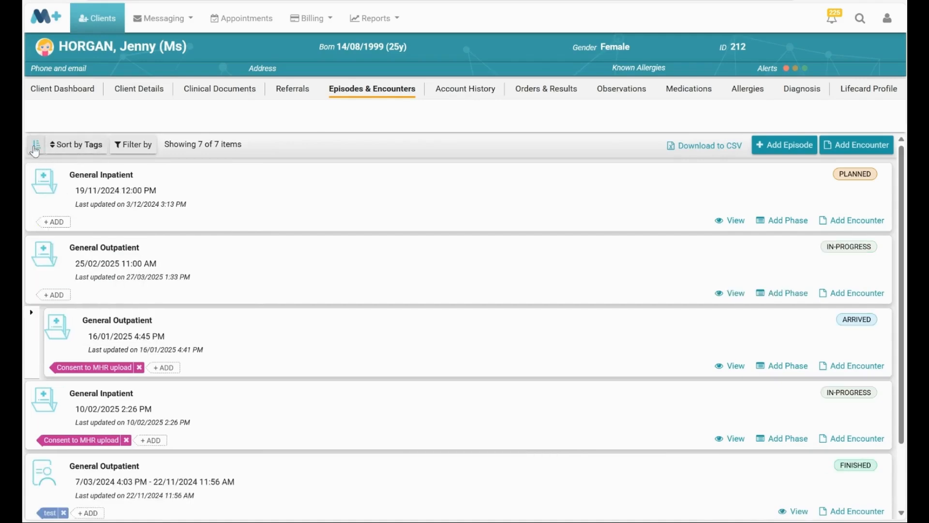
{"action": "left_click", "coordinate": [34, 149]}
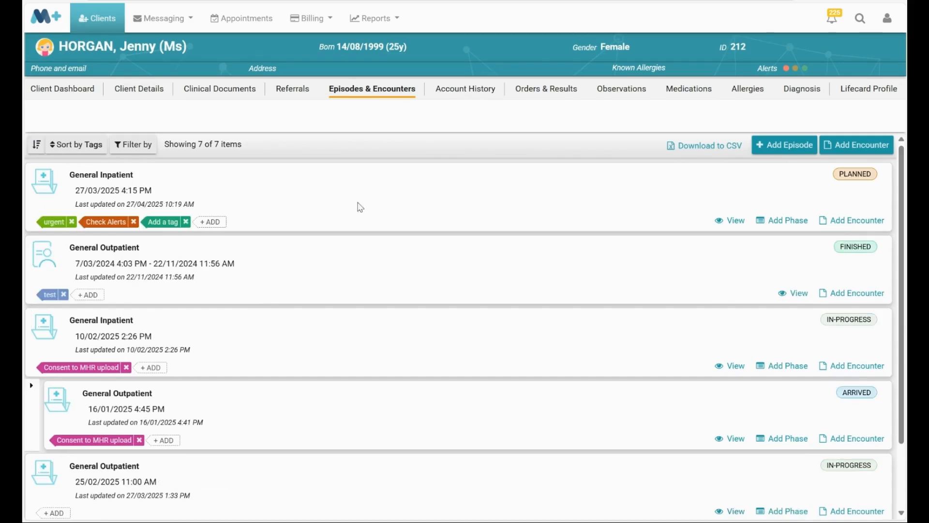
Open the planned General Inpatient episode dated 27/03/2025 and collapse its Care Team section.
{"action": "left_click", "coordinate": [716, 226]}
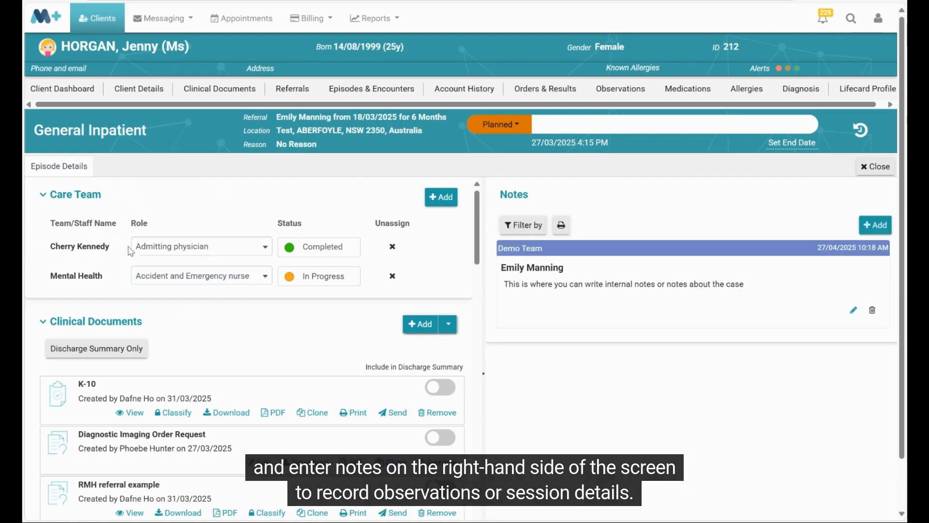
{"action": "left_click", "coordinate": [43, 196]}
{"action": "left_click", "coordinate": [43, 197]}
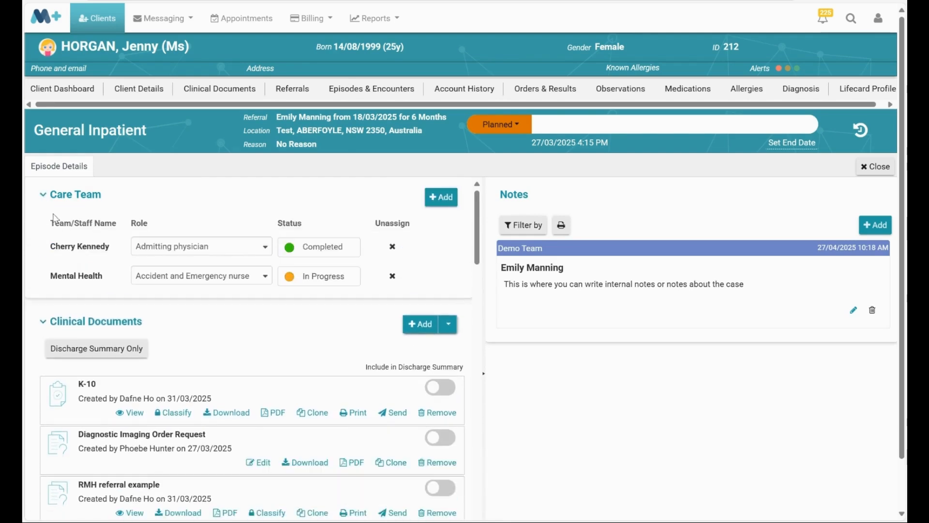
{"action": "left_click", "coordinate": [43, 198]}
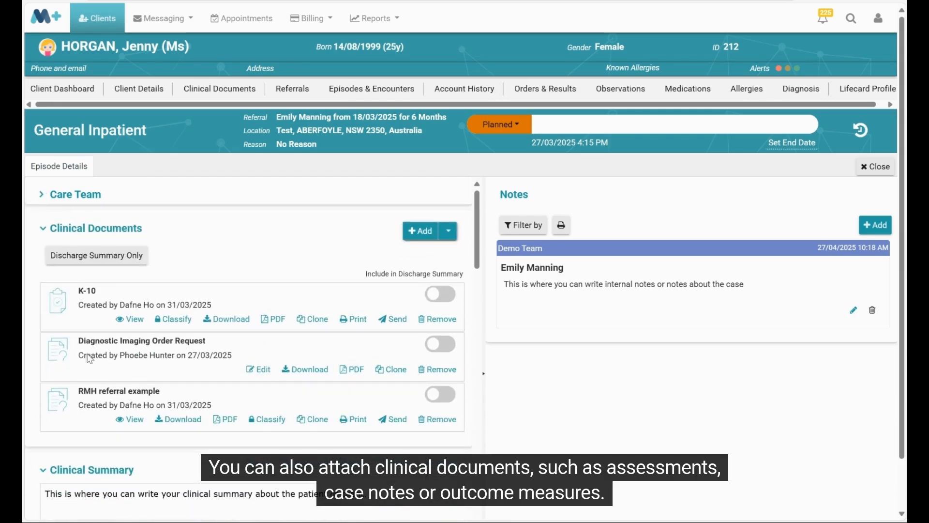
Open a new Baseline Information - Request for Participant Health Summary form from the episode's clinical documents.
{"action": "left_click", "coordinate": [420, 232]}
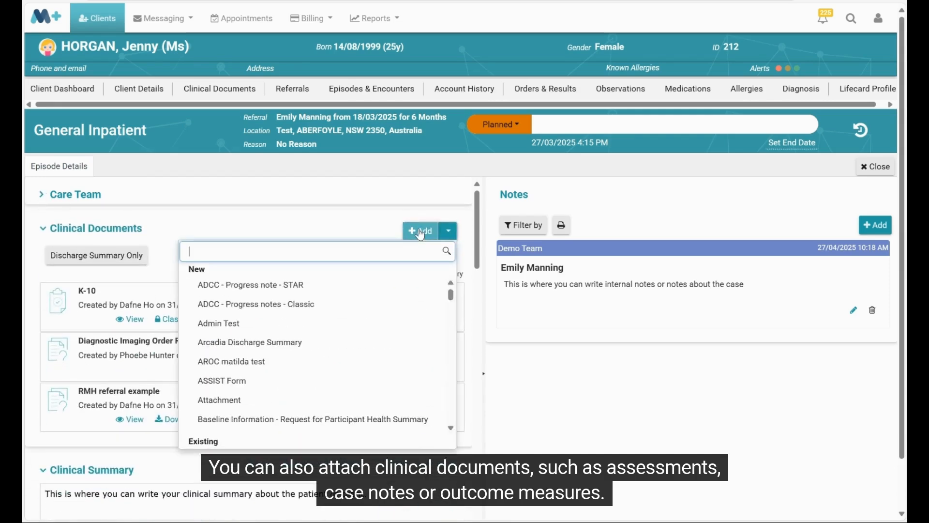
{"action": "left_click", "coordinate": [325, 421]}
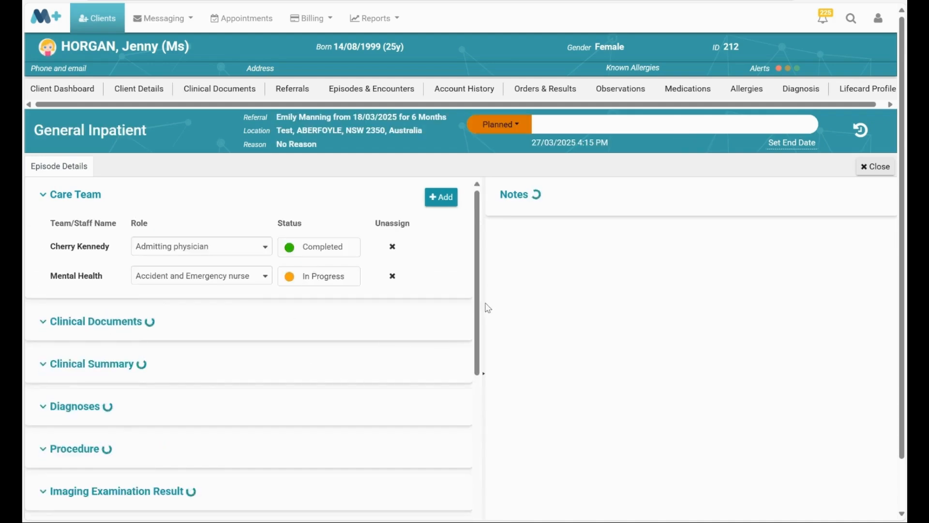
Include the K-10 clinical document in the episode's discharge summary.
{"action": "scroll", "coordinate": [482, 334], "scroll_direction": "down", "scroll_amount": 1}
{"action": "scroll", "coordinate": [480, 344], "scroll_direction": "down", "scroll_amount": 2}
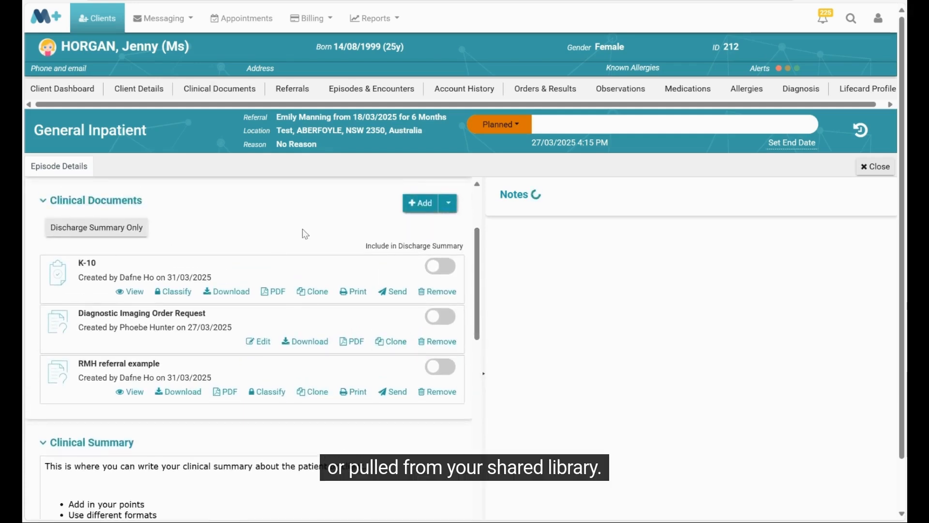
{"action": "triple_click", "coordinate": [377, 246]}
{"action": "left_click", "coordinate": [327, 245]}
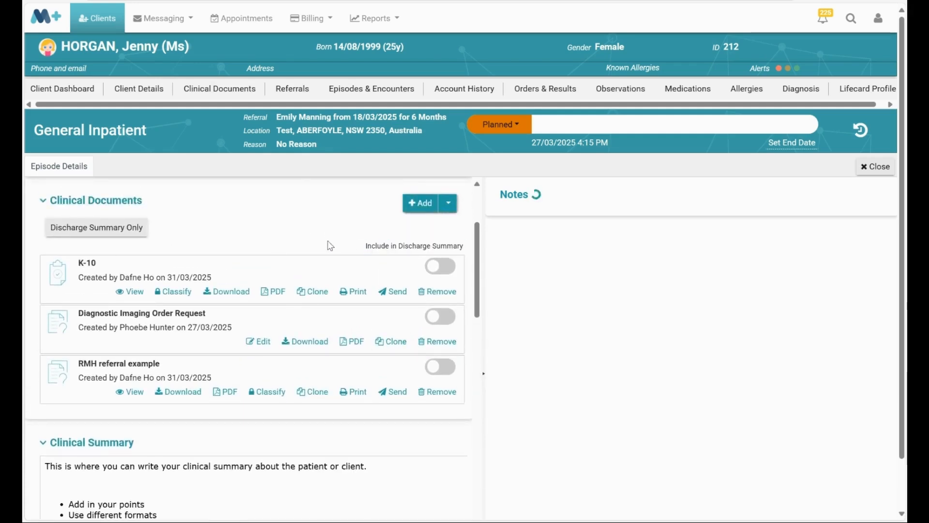
{"action": "left_click", "coordinate": [440, 267]}
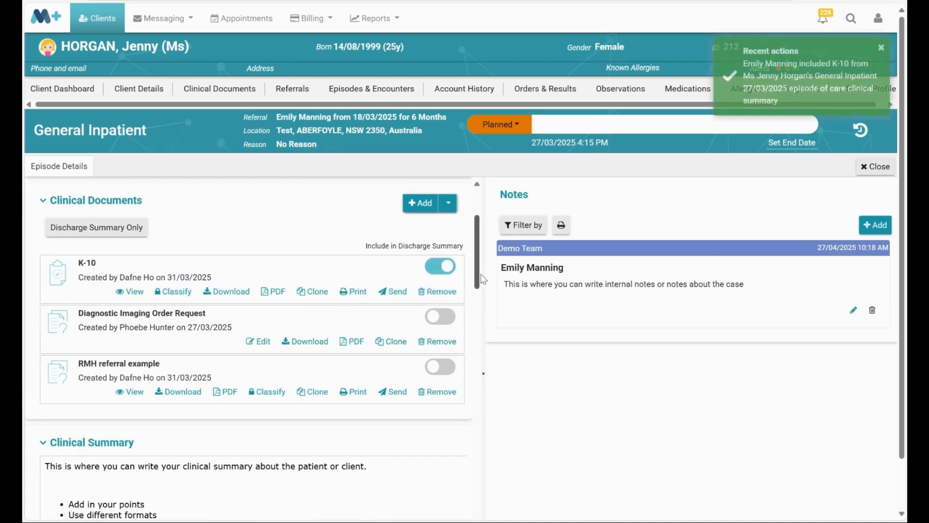
Add the line "XYZ" below the bullet list of the Clinical Summary in full-screen editing, and save the summary.
{"action": "scroll", "coordinate": [481, 279], "scroll_direction": "down", "scroll_amount": 2}
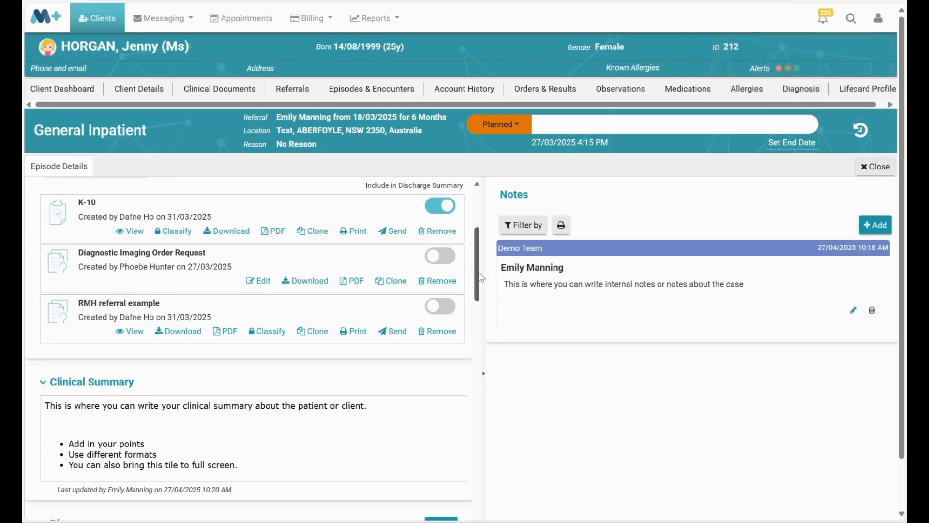
{"action": "scroll", "coordinate": [107, 290], "scroll_direction": "down", "scroll_amount": 6}
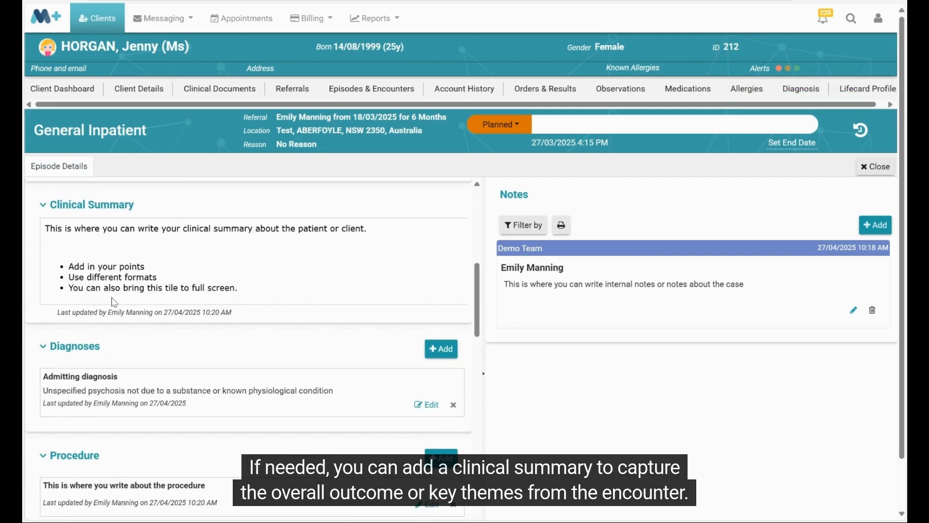
{"action": "left_click", "coordinate": [158, 288]}
{"action": "left_click", "coordinate": [382, 252]}
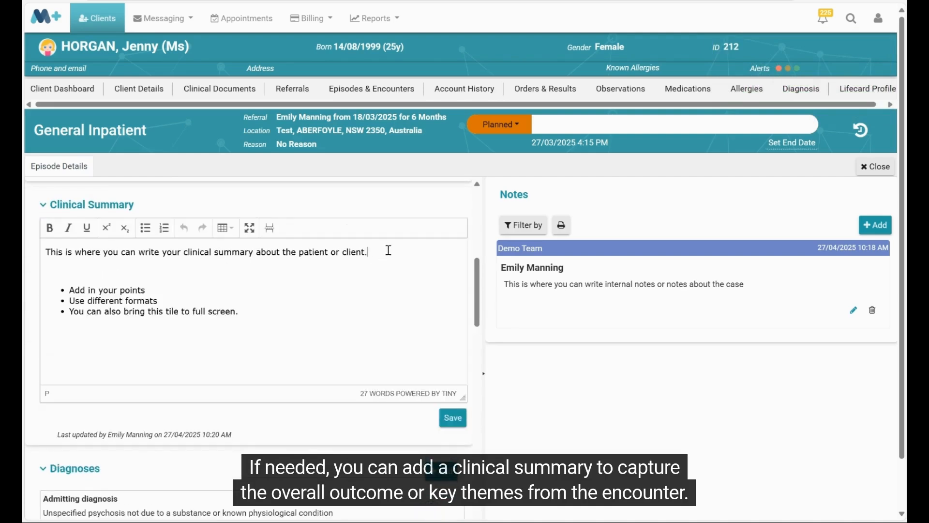
{"action": "left_click", "coordinate": [317, 319]}
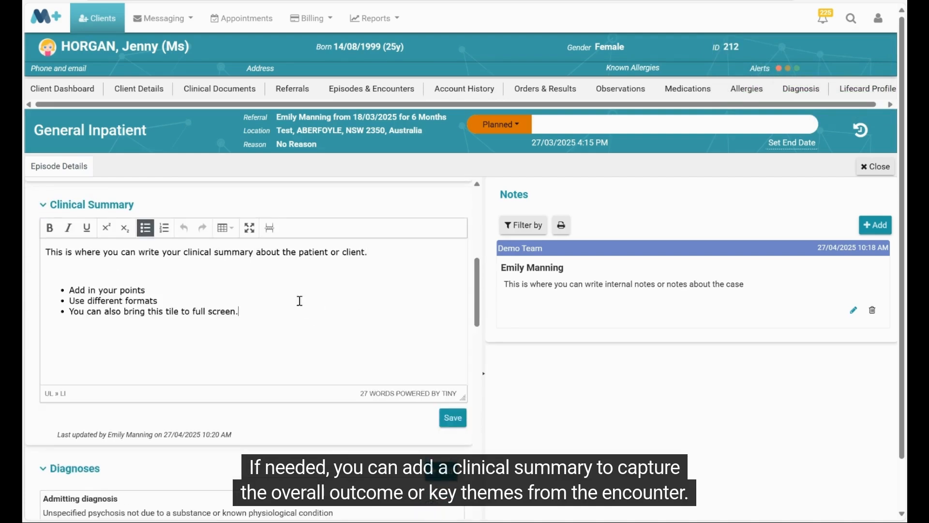
{"action": "left_click", "coordinate": [249, 230]}
{"action": "key", "text": "Return"}
{"action": "key", "text": "Return"}
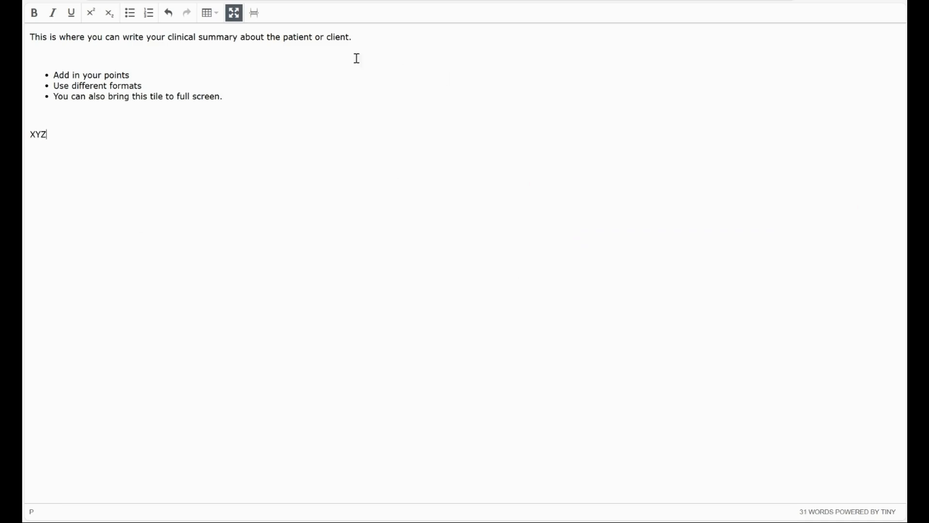
{"action": "left_click", "coordinate": [233, 14]}
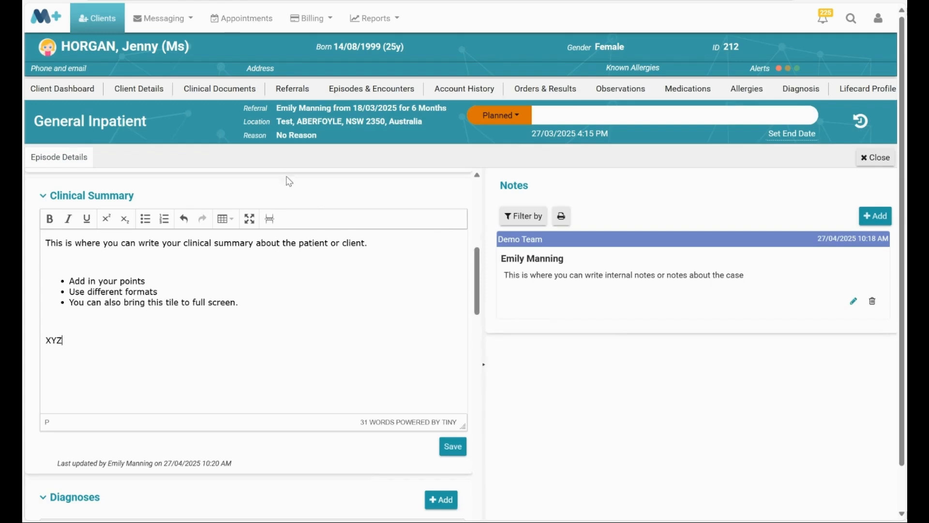
{"action": "left_click", "coordinate": [462, 453]}
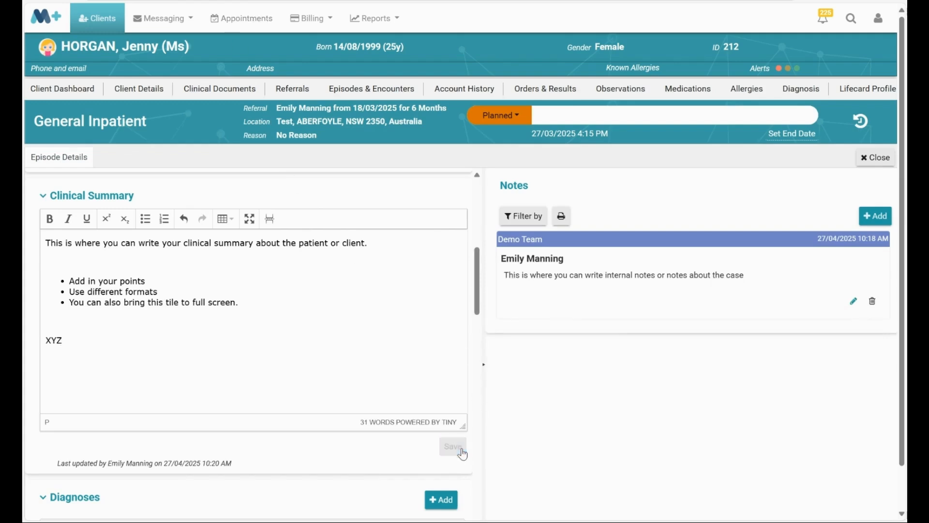
Add a diagnosis of type Referral diagnosis with the active diagnosis Polyphagia to the episode and save it.
{"action": "scroll", "coordinate": [477, 300], "scroll_direction": "down", "scroll_amount": 3}
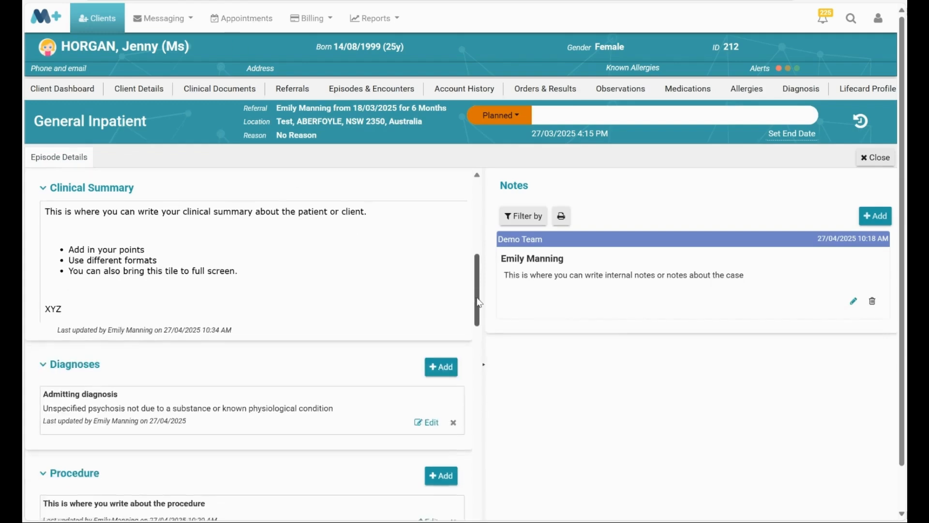
{"action": "left_click", "coordinate": [429, 240]}
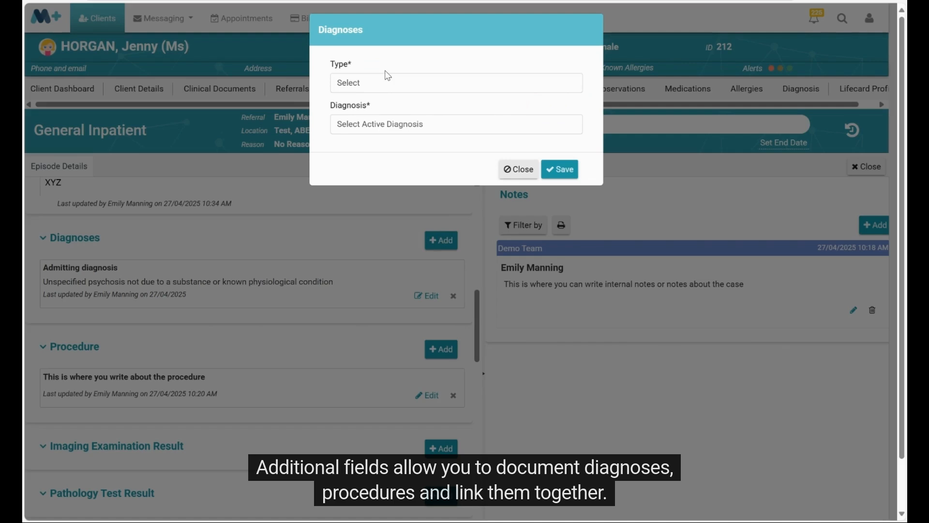
{"action": "left_click", "coordinate": [386, 84]}
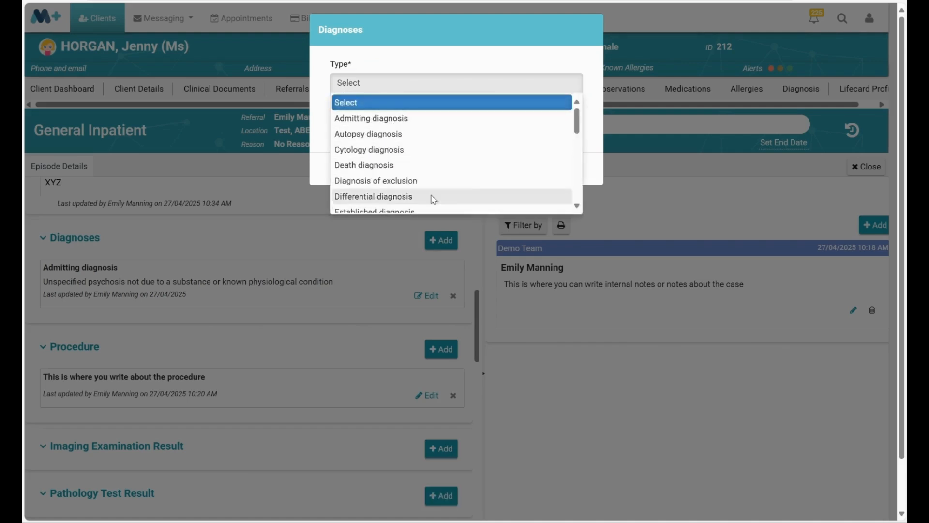
{"action": "left_click_drag", "start_coordinate": [580, 125], "coordinate": [596, 185]}
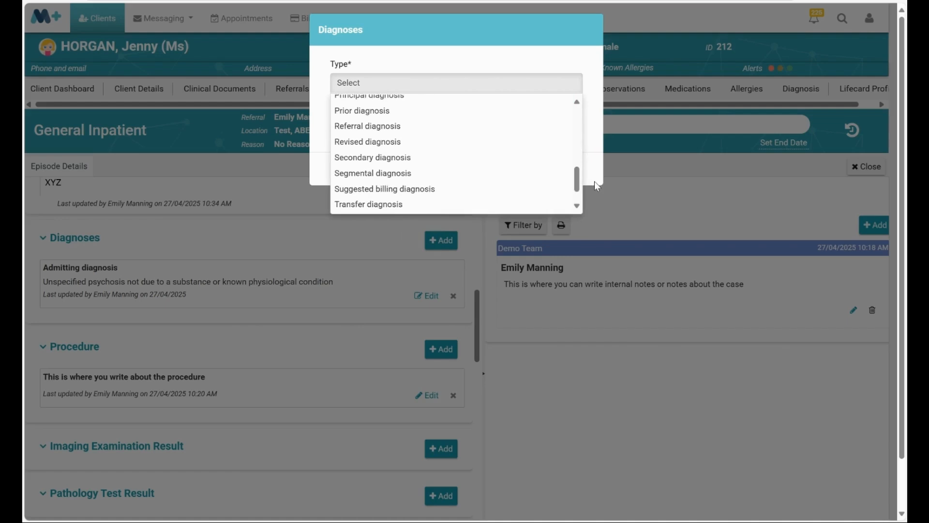
{"action": "left_click", "coordinate": [498, 127]}
{"action": "left_click", "coordinate": [498, 132]}
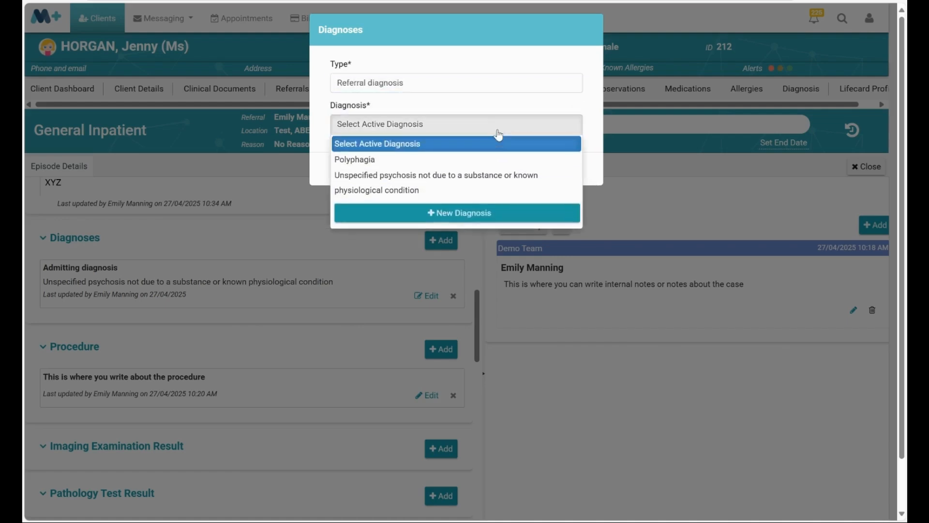
{"action": "left_click", "coordinate": [490, 164]}
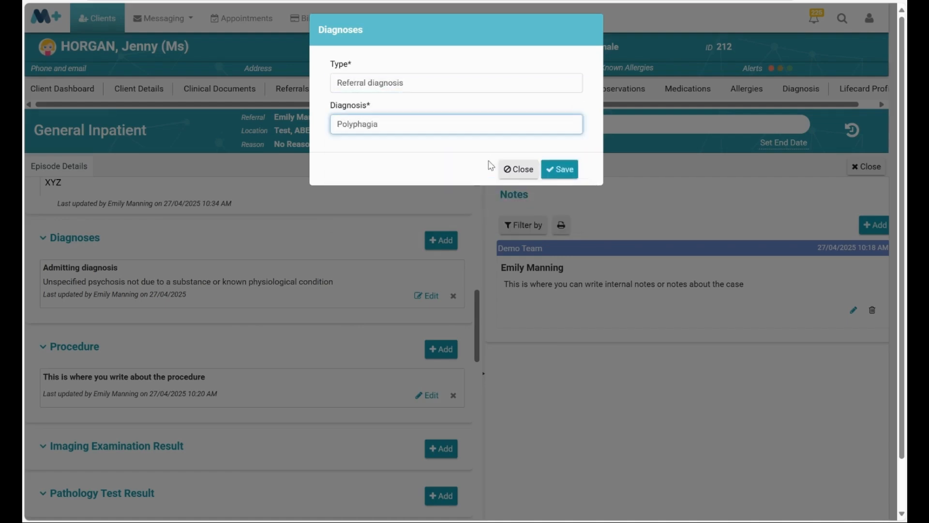
{"action": "left_click", "coordinate": [552, 170]}
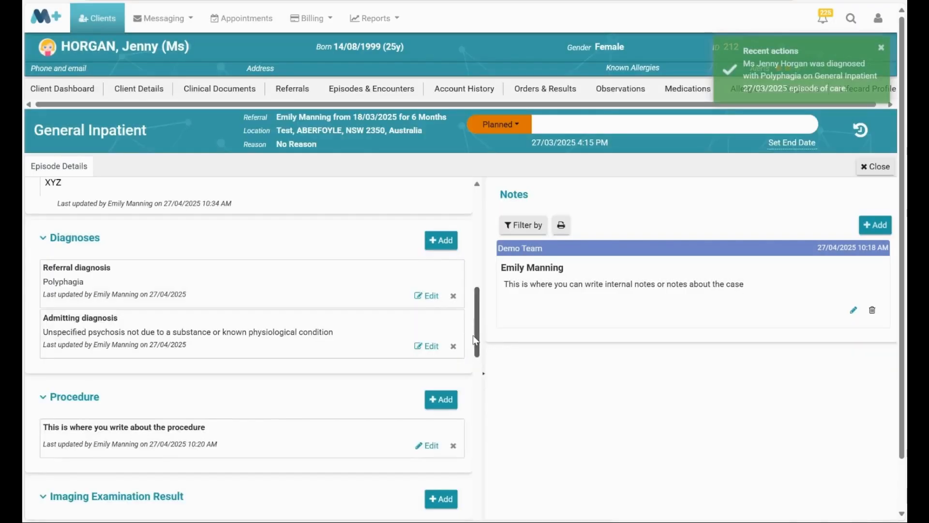
Examine the blank New Prescription form for the episode's Current Medications, including its Medicare and ePrescribing sections, and cancel it.
{"action": "left_click_drag", "start_coordinate": [480, 340], "coordinate": [491, 373]}
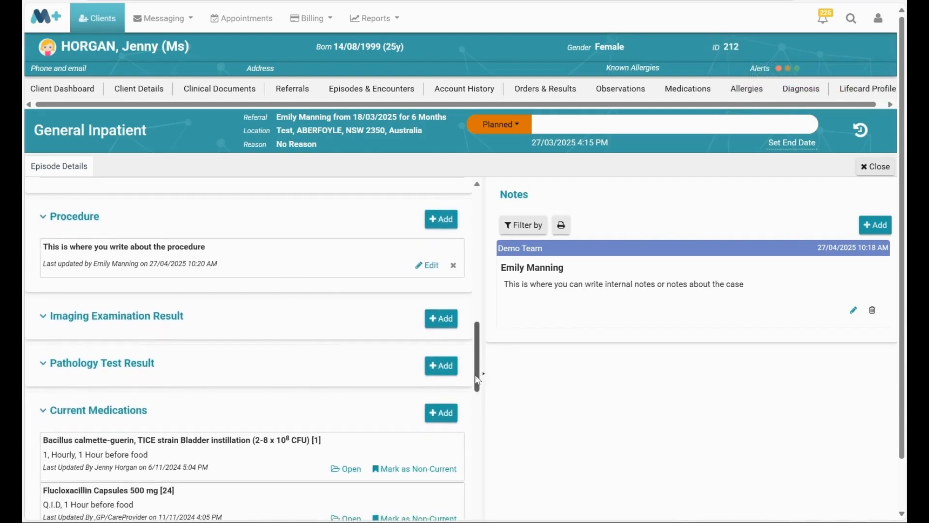
{"action": "left_click_drag", "start_coordinate": [475, 375], "coordinate": [487, 413]}
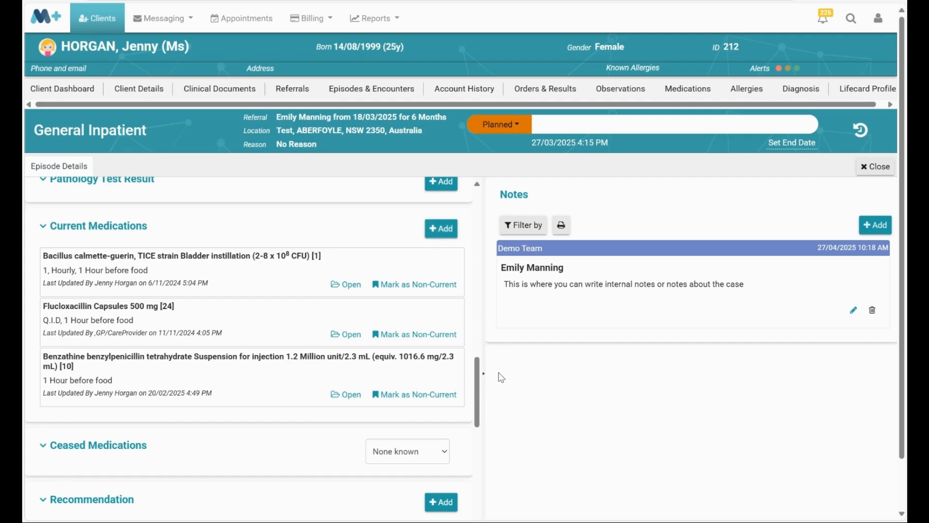
{"action": "left_click_drag", "start_coordinate": [477, 401], "coordinate": [477, 406]}
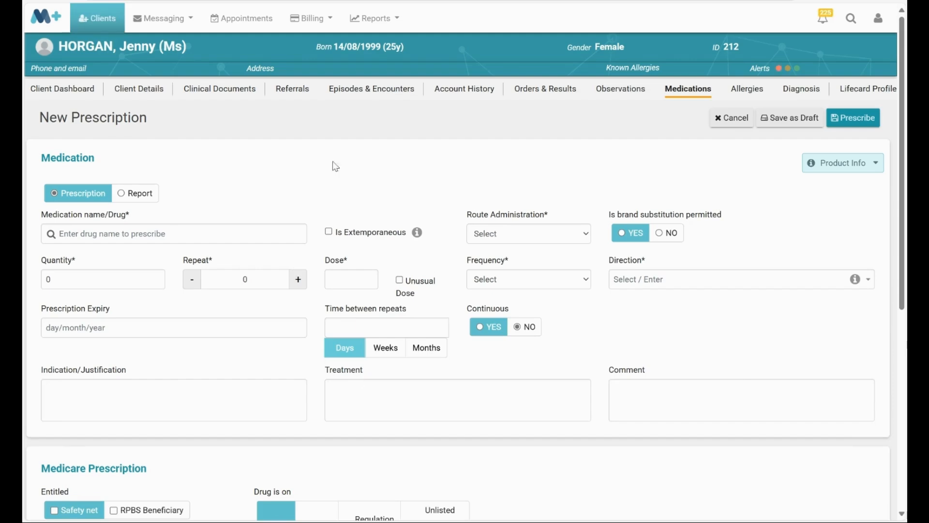
{"action": "scroll", "coordinate": [336, 166], "scroll_direction": "down", "scroll_amount": 5}
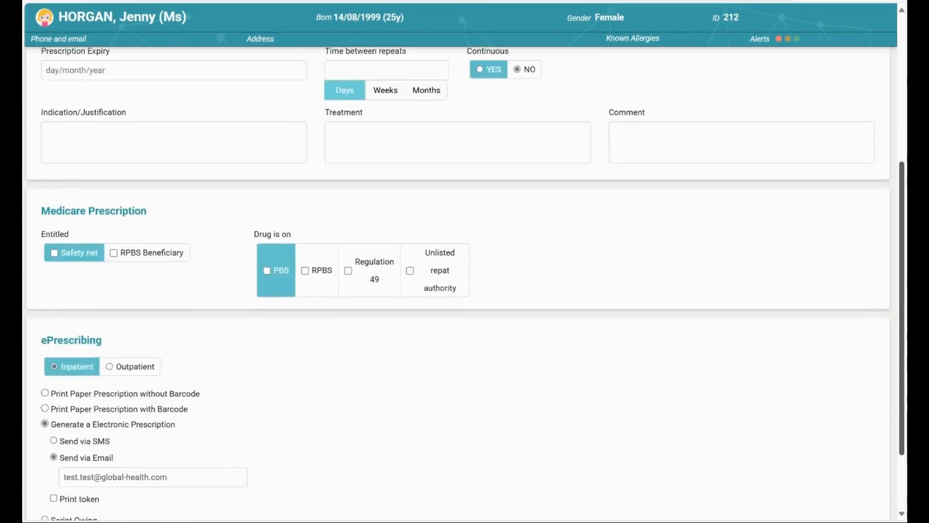
{"action": "scroll", "coordinate": [464, 286], "scroll_direction": "down", "scroll_amount": 2}
{"action": "scroll", "coordinate": [856, 253], "scroll_direction": "up", "scroll_amount": 7}
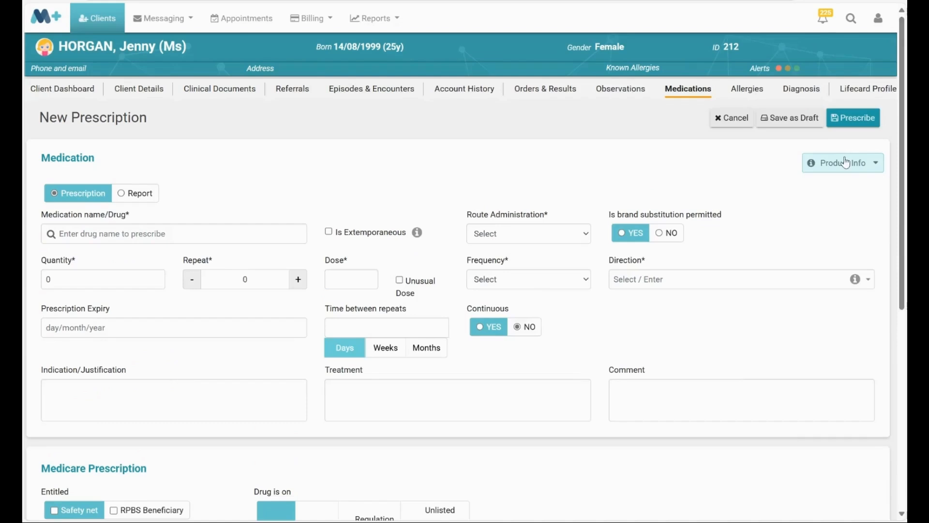
{"action": "left_click", "coordinate": [724, 121]}
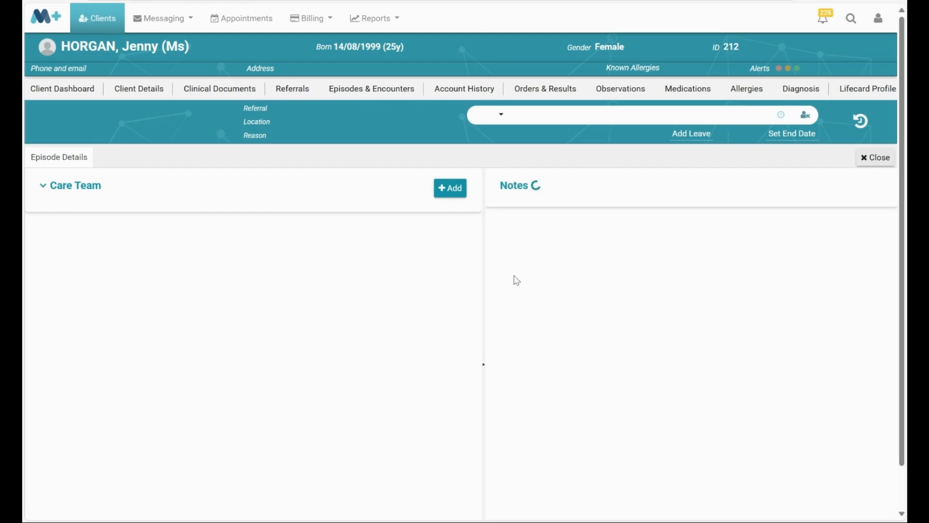
Add a recommendation for the listed person, described as "You can add a recommendation for external providers, family or the patient/client", and save it.
{"action": "scroll", "coordinate": [479, 262], "scroll_direction": "down", "scroll_amount": 5}
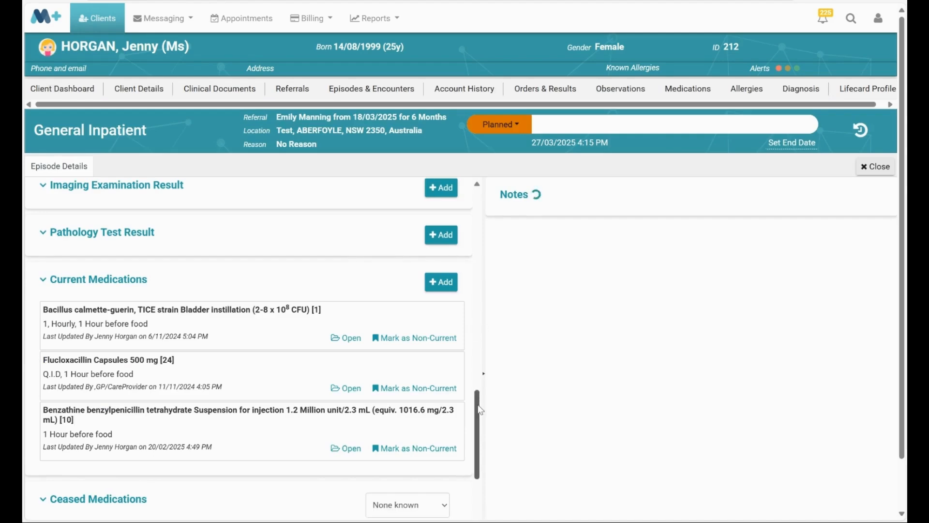
{"action": "scroll", "coordinate": [479, 411], "scroll_direction": "down", "scroll_amount": 5}
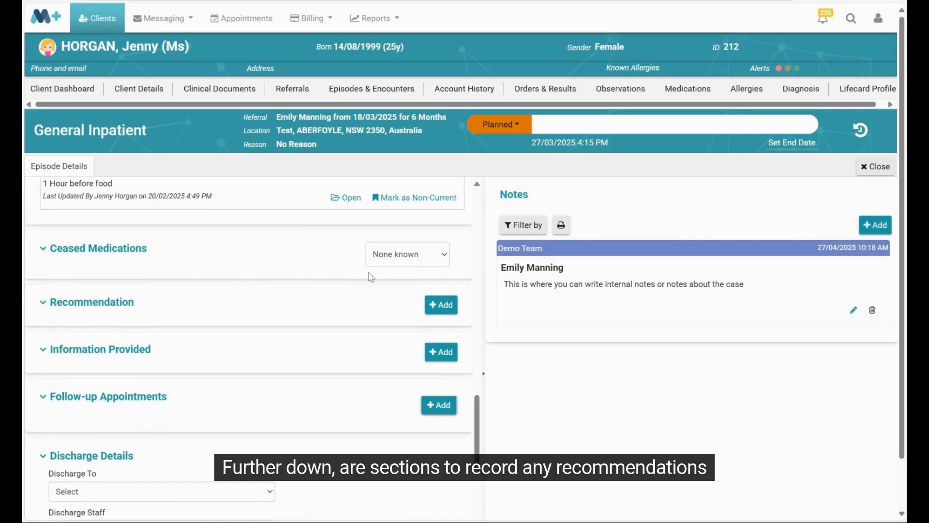
{"action": "left_click", "coordinate": [434, 309]}
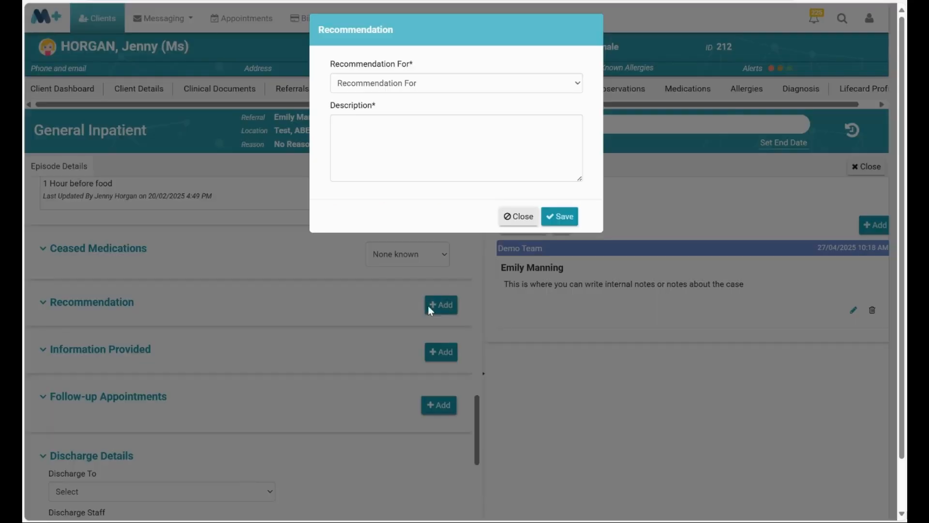
{"action": "left_click", "coordinate": [364, 88]}
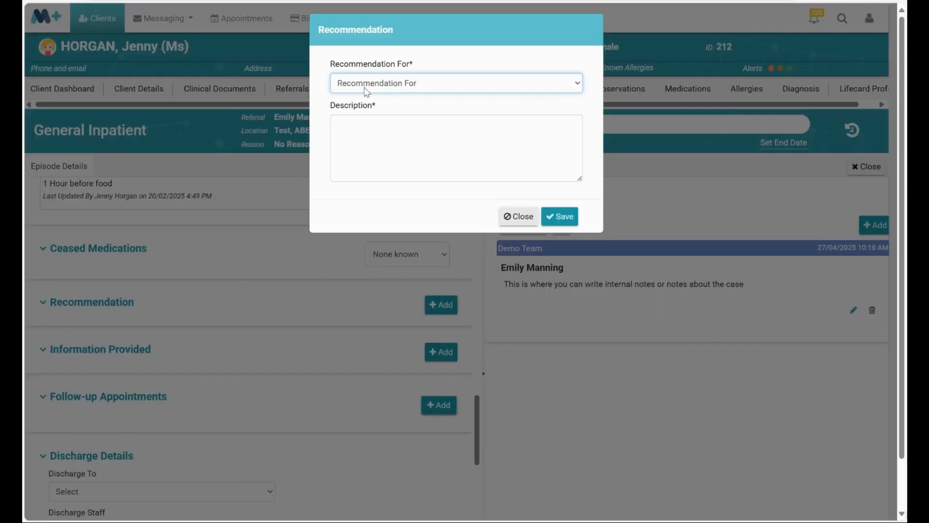
{"action": "left_click", "coordinate": [463, 137]}
{"action": "left_click", "coordinate": [427, 142]}
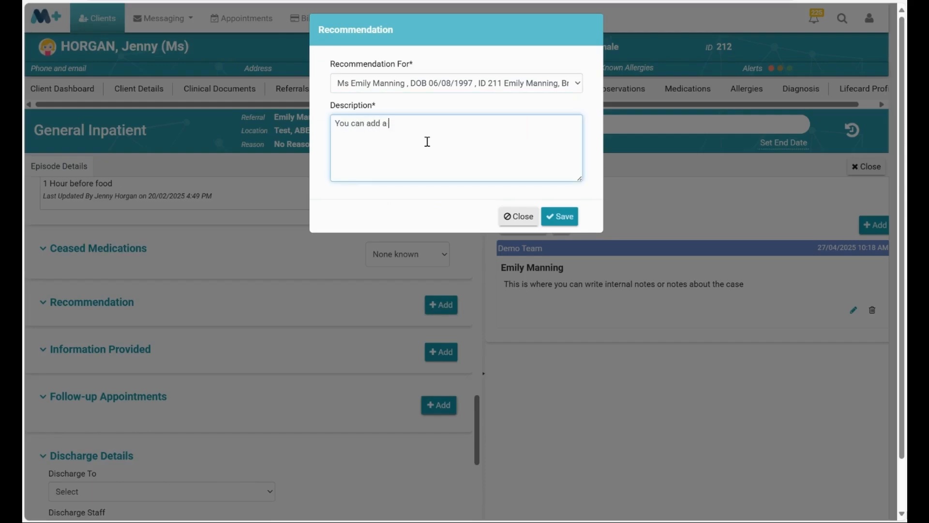
{"action": "type", "text": "You can add a recommendation for external provi"}
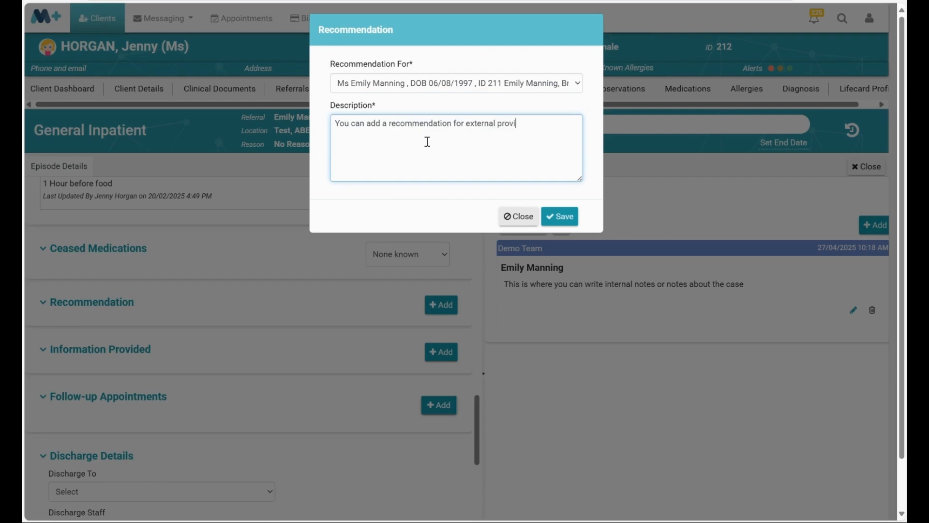
{"action": "type", "text": "ders, family or the patient/client"}
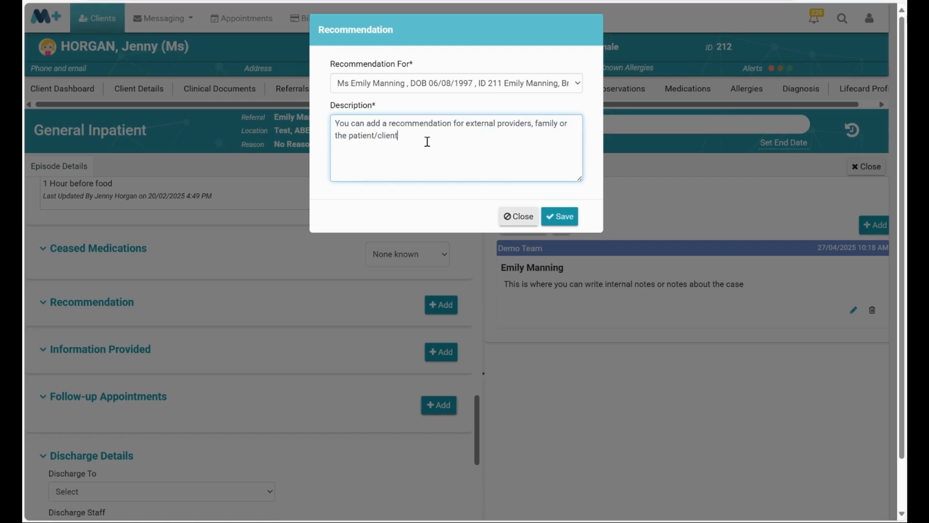
{"action": "left_click", "coordinate": [560, 216]}
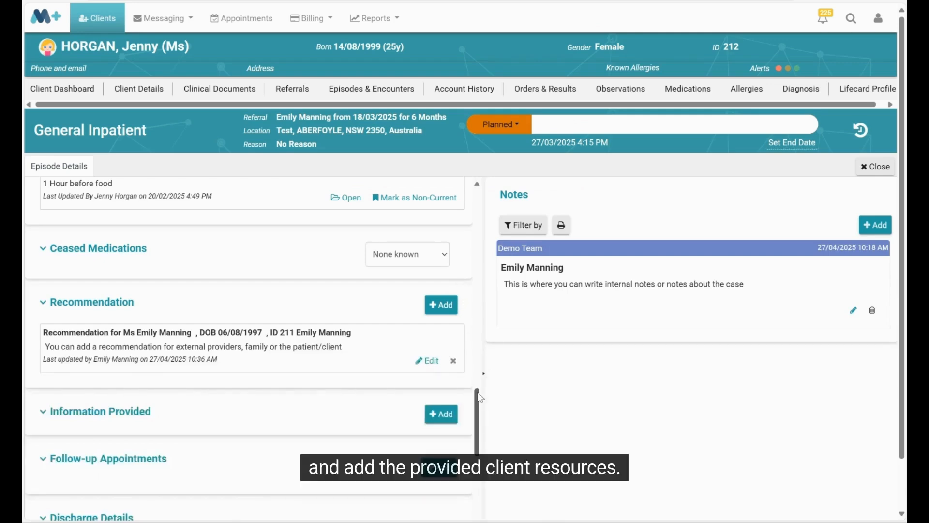
Add an Information Provided entry described as "Was there notable info provided?" to the episode and save it.
{"action": "left_click_drag", "start_coordinate": [477, 400], "coordinate": [477, 426]}
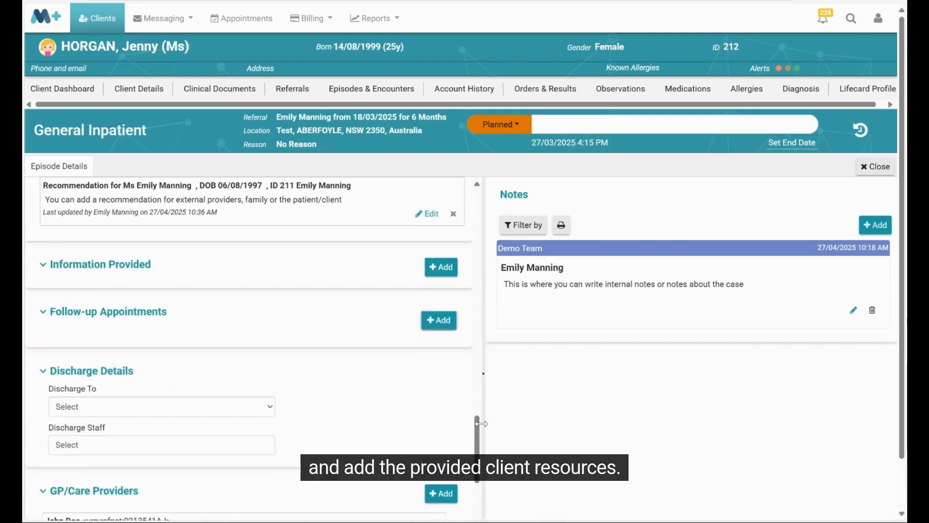
{"action": "left_click", "coordinate": [441, 266]}
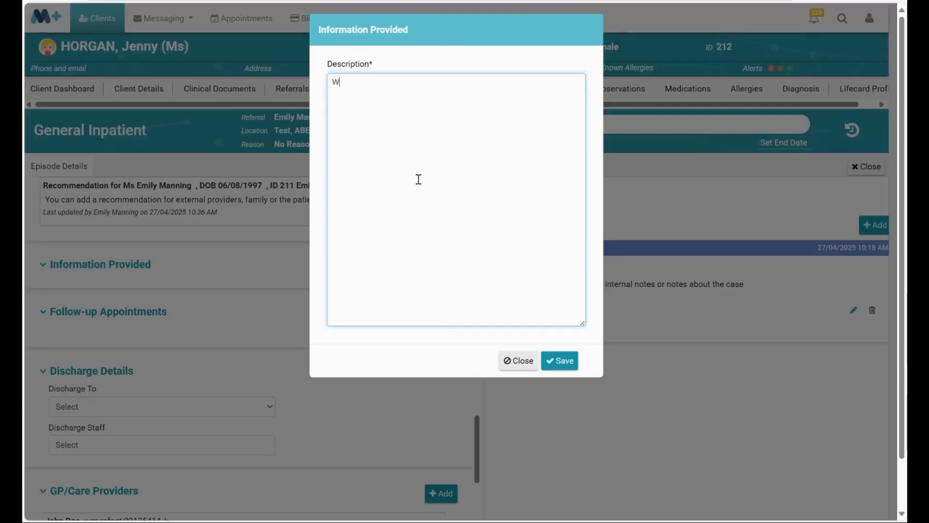
{"action": "type", "text": "Was there notable info provided?"}
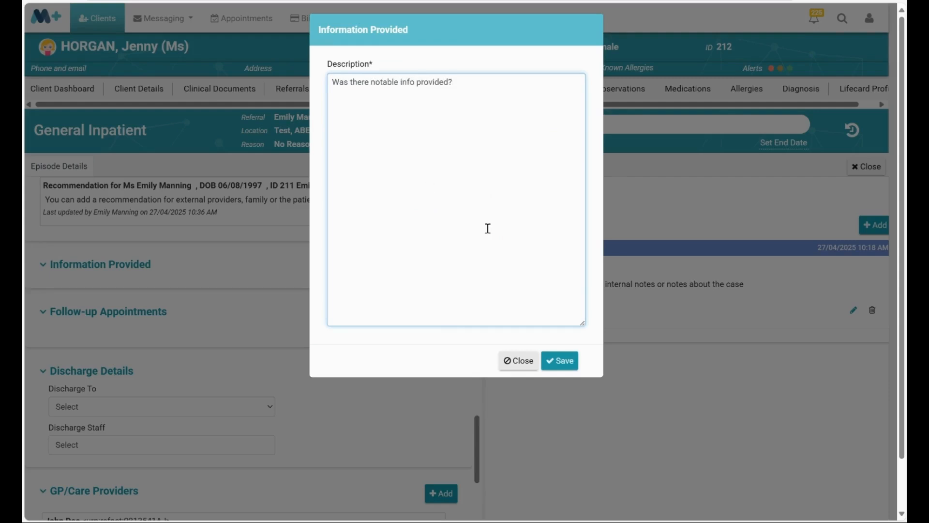
{"action": "left_click", "coordinate": [565, 363]}
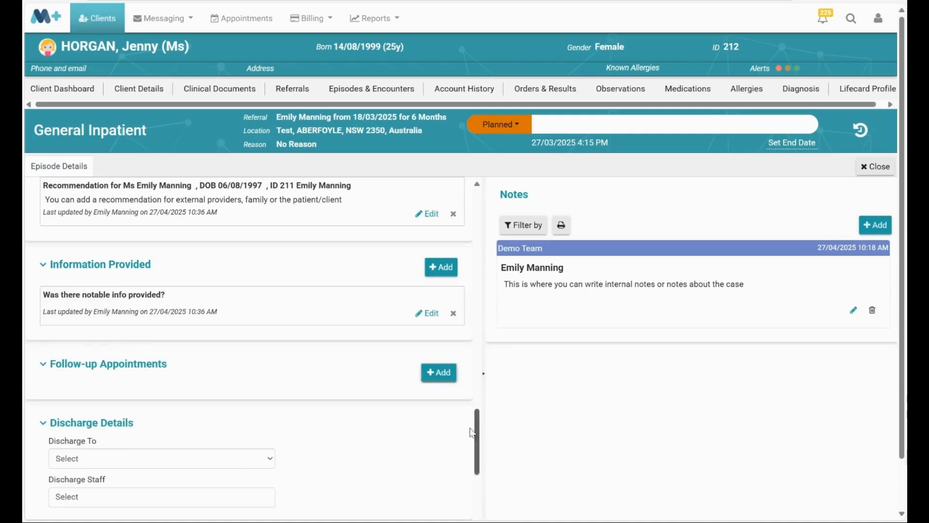
Open the internal appointment search for the episode's Follow-up Appointments and close it without adding an appointment.
{"action": "left_click", "coordinate": [426, 378]}
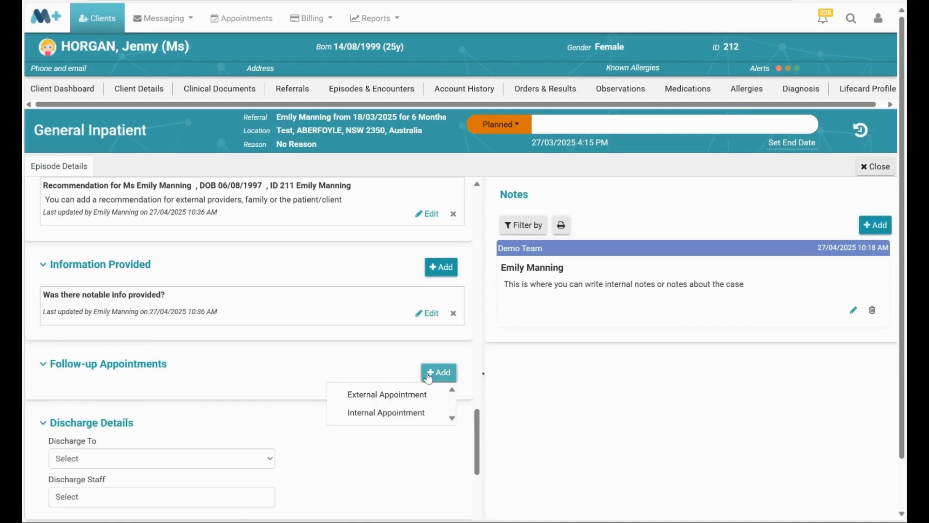
{"action": "left_click", "coordinate": [399, 414]}
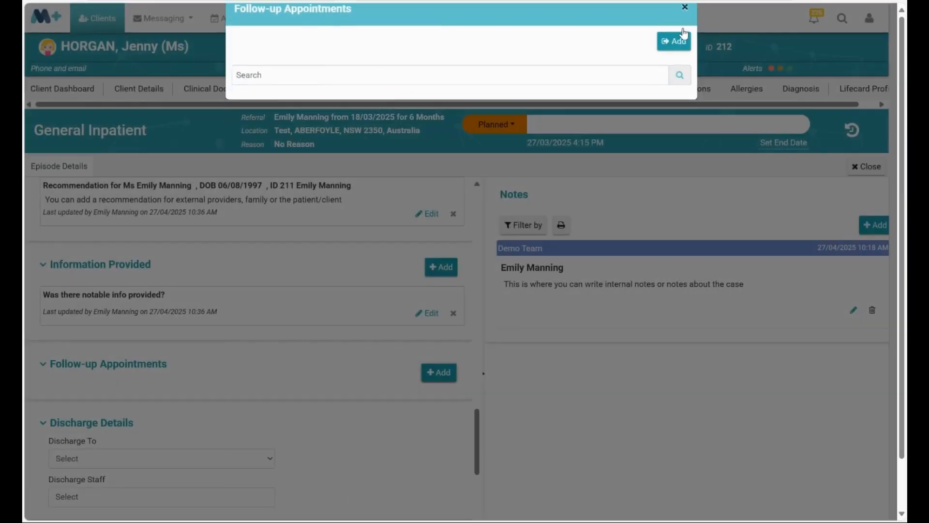
{"action": "left_click", "coordinate": [685, 29]}
Set Discharge To to Self-Discharge in the Discharge Details and view the Discharge Staff choices without selecting anyone.
{"action": "left_click_drag", "start_coordinate": [479, 440], "coordinate": [478, 477]}
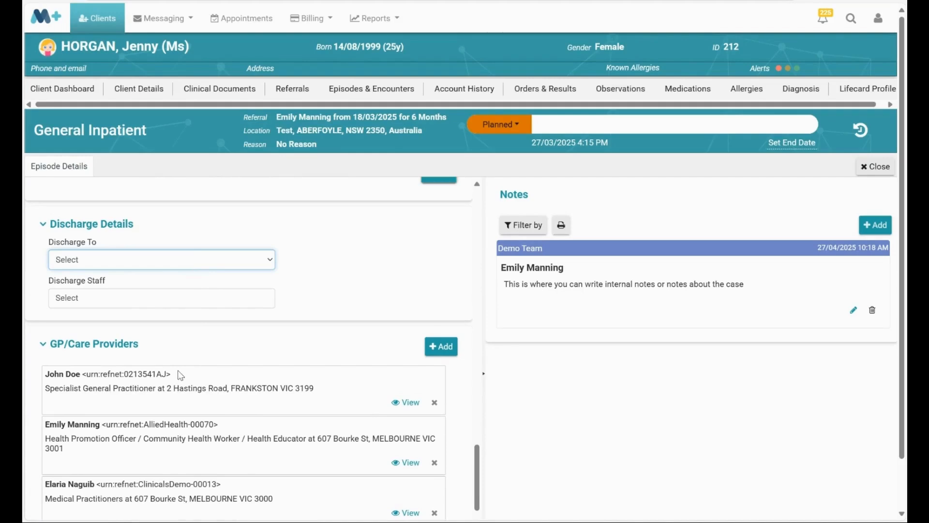
{"action": "key", "text": "s"}
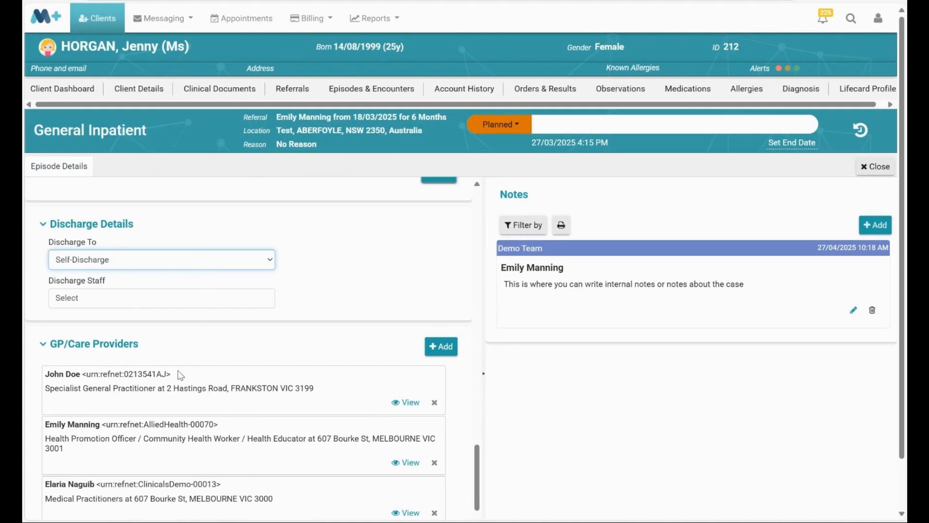
{"action": "left_click", "coordinate": [130, 305]}
{"action": "left_click", "coordinate": [400, 233]}
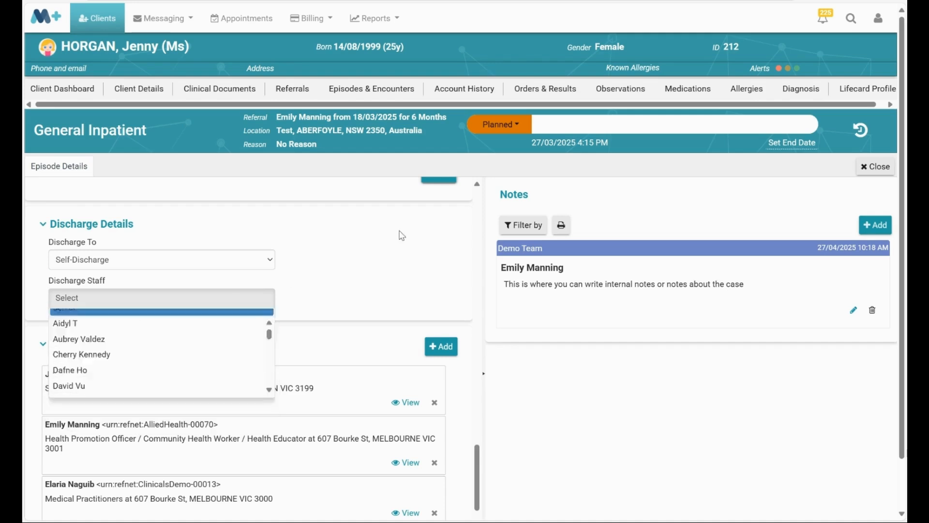
Add the frequently used bill item 55029, the head ultrasound scan for a non-referred patient, to the episode's Service Items.
{"action": "left_click_drag", "start_coordinate": [478, 464], "coordinate": [478, 485]}
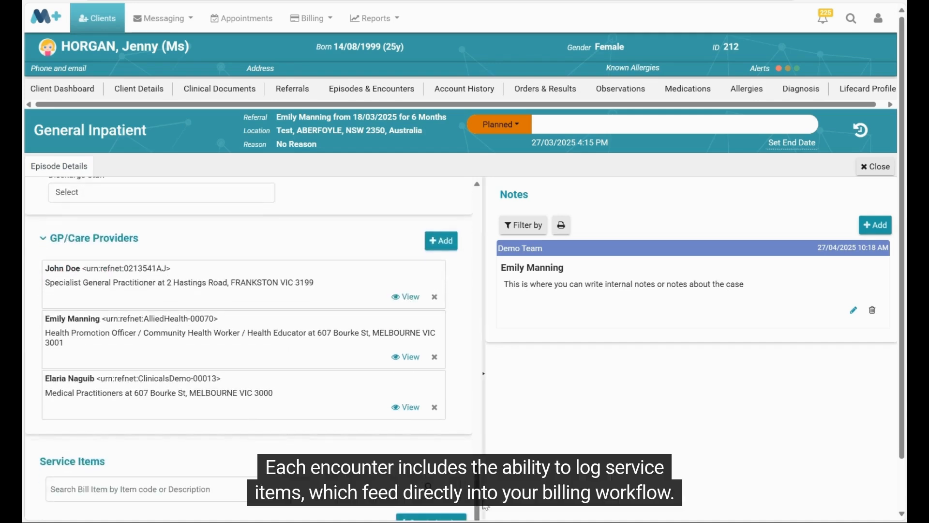
{"action": "left_click", "coordinate": [238, 495]}
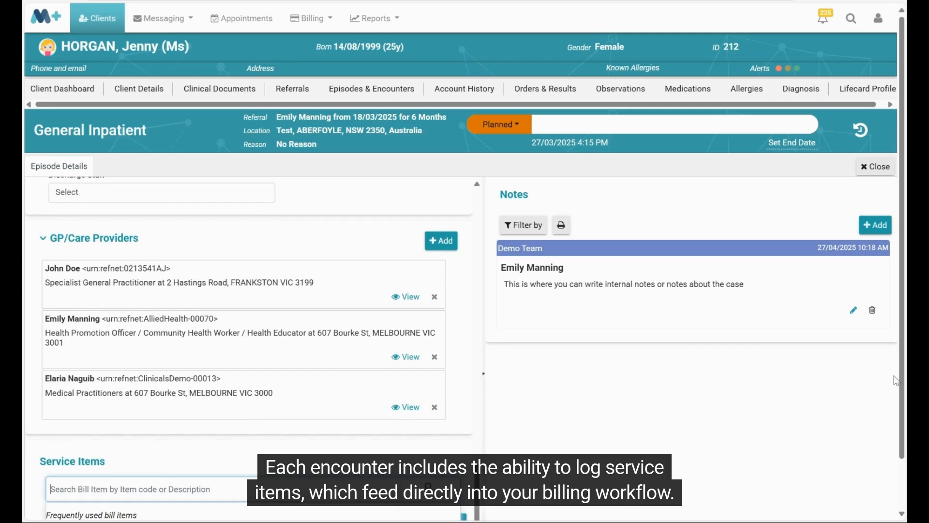
{"action": "left_click_drag", "start_coordinate": [901, 381], "coordinate": [901, 429]}
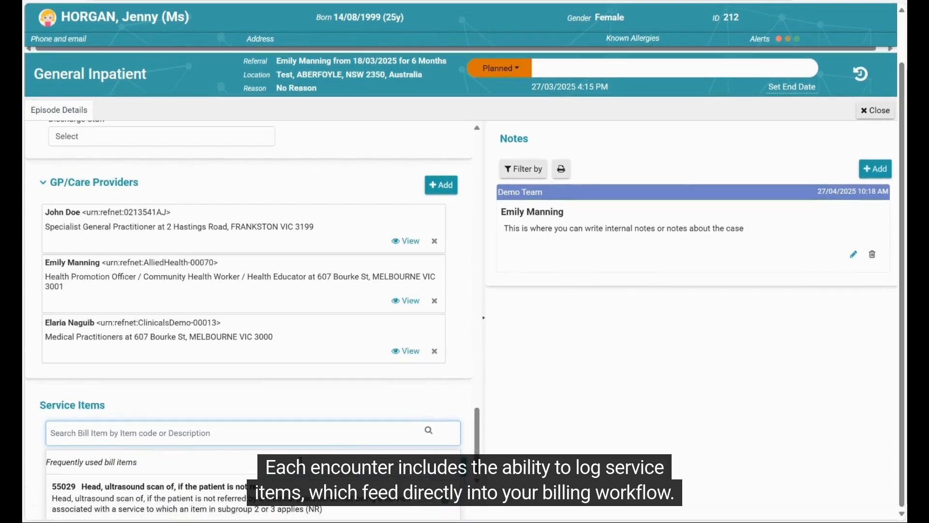
{"action": "left_click", "coordinate": [523, 409]}
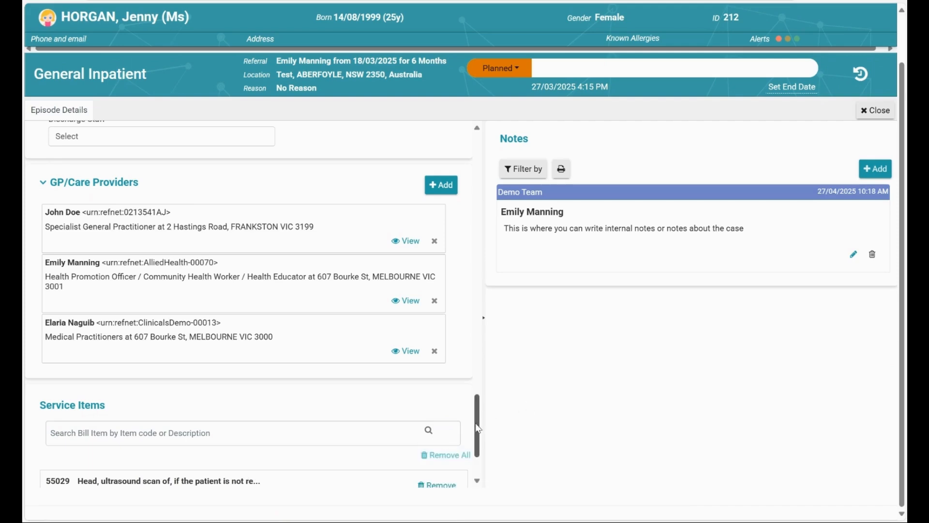
{"action": "left_click_drag", "start_coordinate": [477, 427], "coordinate": [477, 455]}
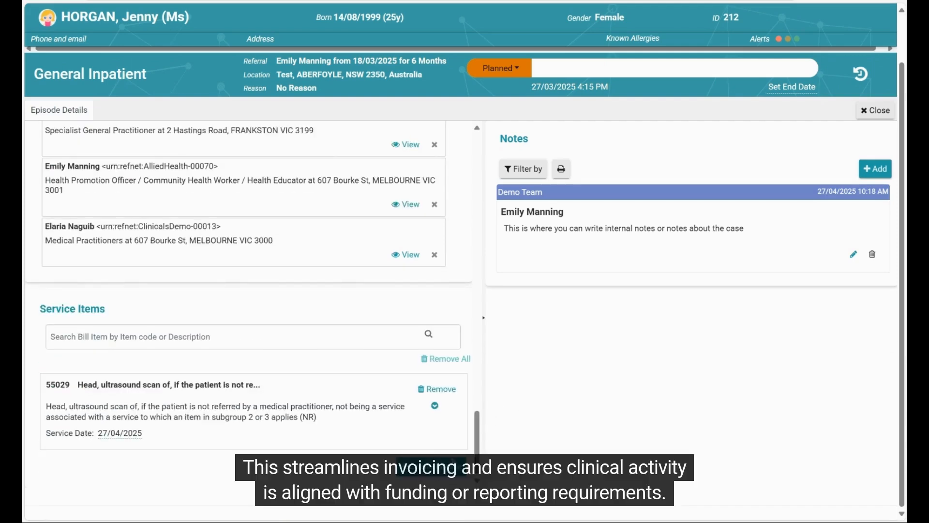
Widen the episode details area slightly by shifting the divider between it and the Notes.
{"action": "left_click_drag", "start_coordinate": [477, 440], "coordinate": [454, 109]}
{"action": "scroll", "coordinate": [651, 121], "scroll_direction": "up", "scroll_amount": 2}
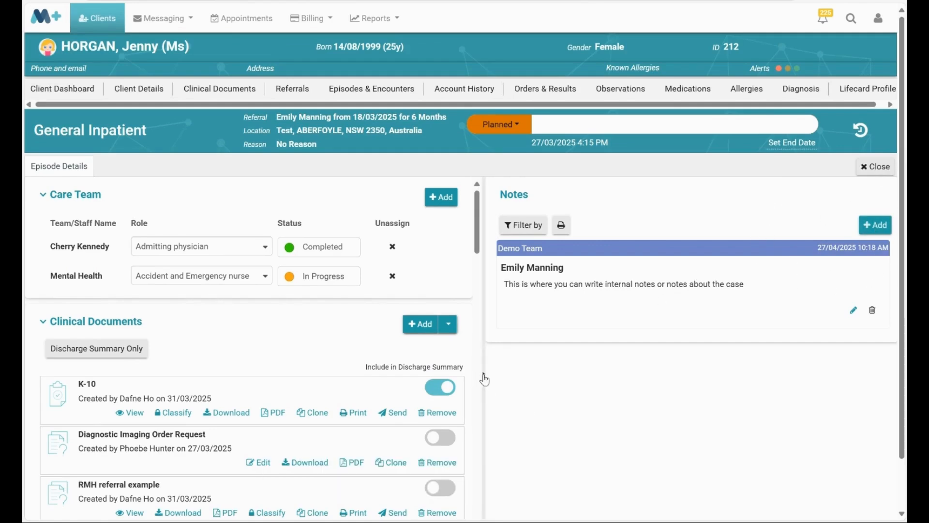
{"action": "scroll", "coordinate": [484, 373], "scroll_direction": "down", "scroll_amount": 1}
{"action": "mouse_move", "coordinate": [484, 374]}
{"action": "left_mouse_down"}
{"action": "mouse_move", "coordinate": [685, 361]}
{"action": "mouse_move", "coordinate": [299, 361]}
{"action": "mouse_move", "coordinate": [499, 380]}
{"action": "left_mouse_up"}
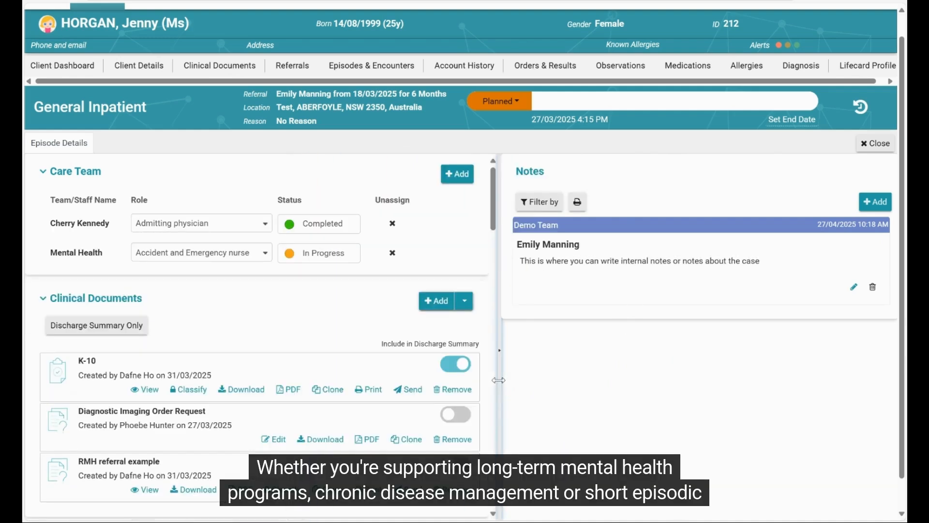
Change the General Inpatient episode's status to Arrived and apply the update.
{"action": "left_click", "coordinate": [500, 101]}
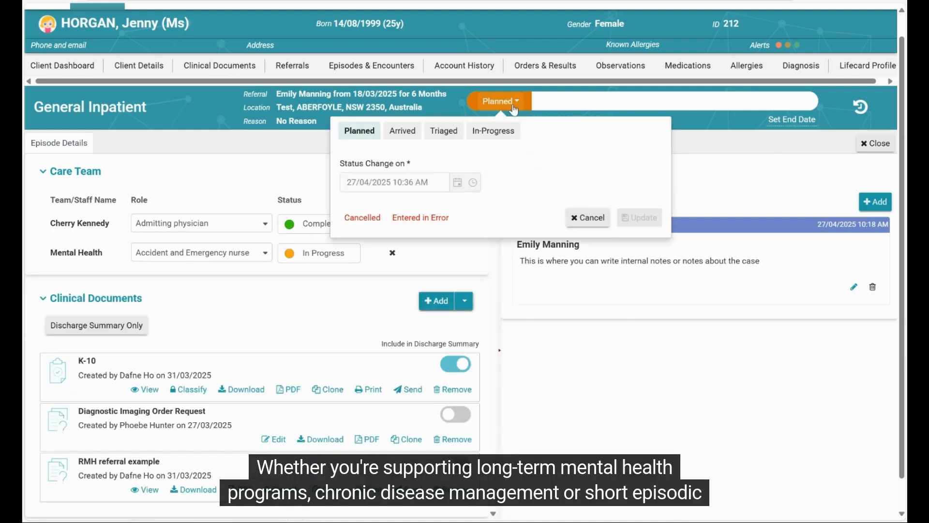
{"action": "left_click", "coordinate": [402, 131]}
{"action": "left_click", "coordinate": [648, 218]}
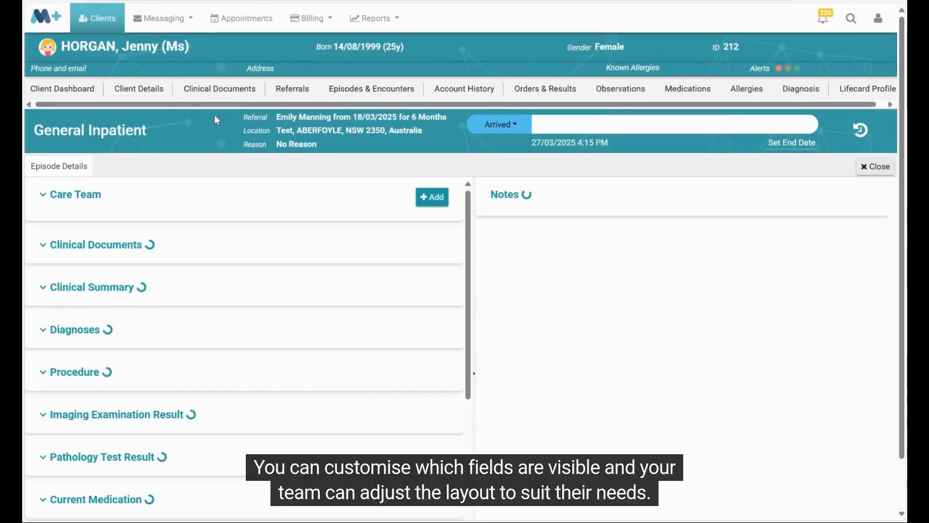
{"action": "left_click_drag", "start_coordinate": [215, 115], "coordinate": [371, 153]}
{"action": "left_click", "coordinate": [633, 151]}
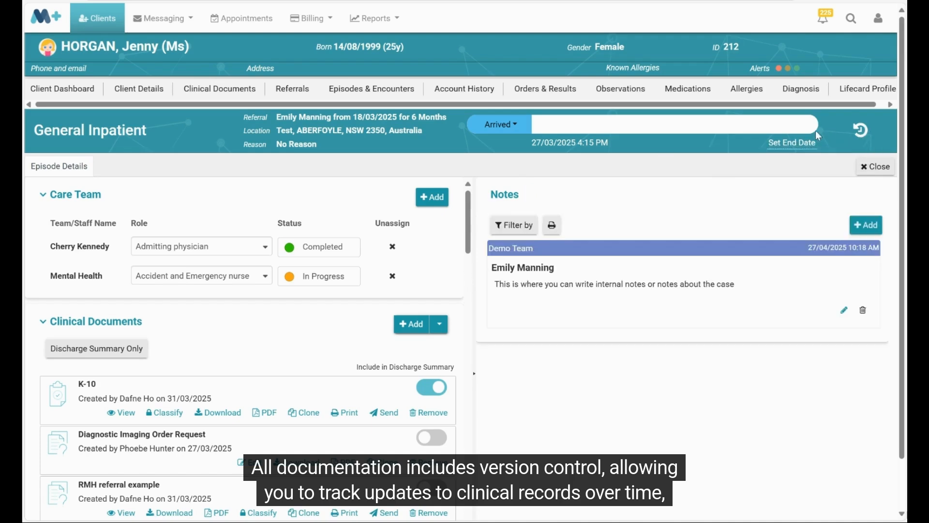
Examine the General Inpatient episode's version history, from its creation to the current version, and close it.
{"action": "left_click", "coordinate": [864, 136]}
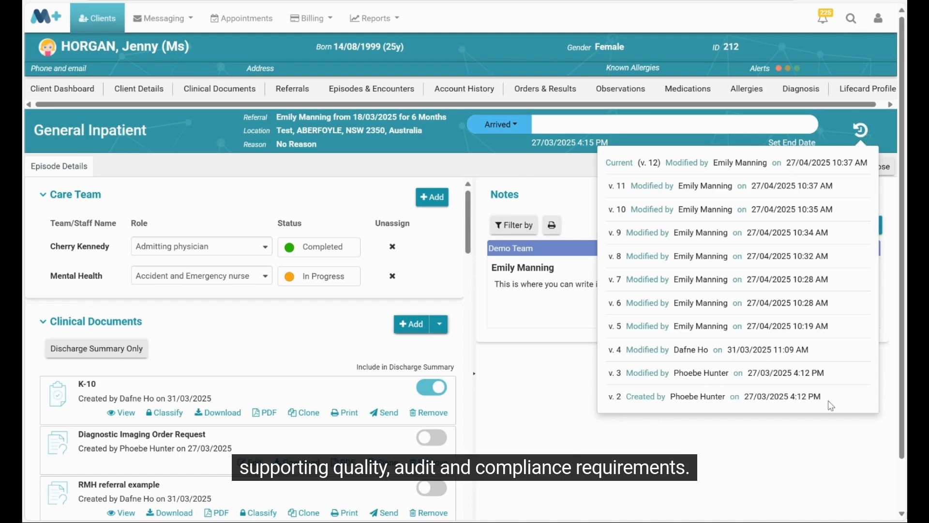
{"action": "left_click_drag", "start_coordinate": [820, 393], "coordinate": [716, 176]}
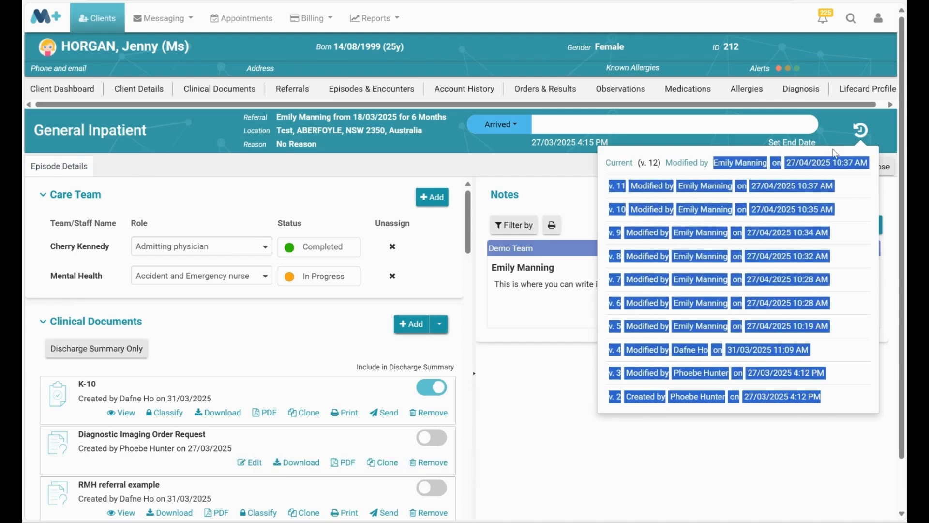
{"action": "left_click", "coordinate": [832, 122]}
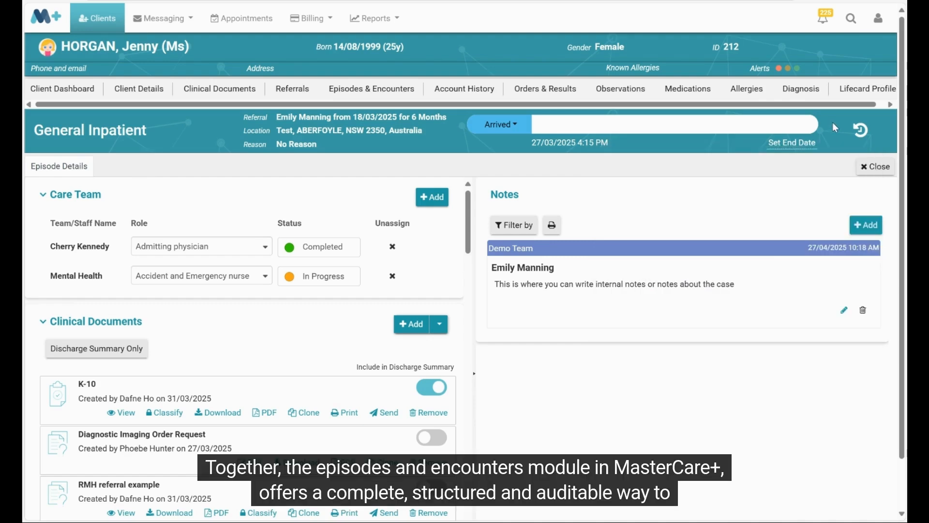